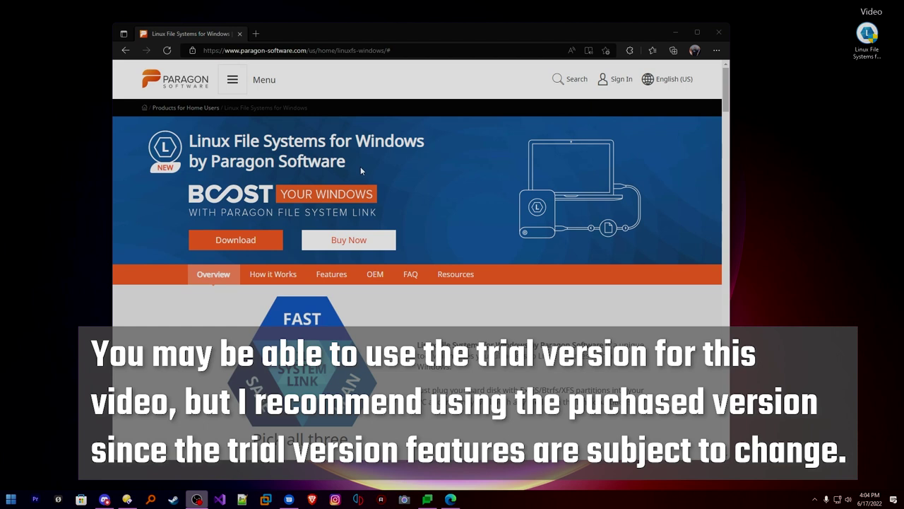
Step: Check the purchase price of Linux File Systems for Windows in the Paragon shop, and return to the product page
{"action": "left_click", "coordinate": [338, 237]}
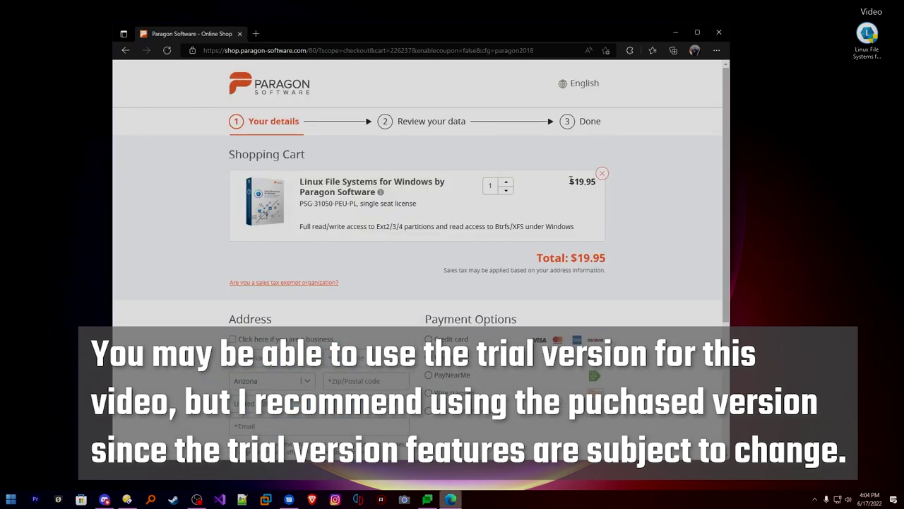
{"action": "left_click_drag", "start_coordinate": [569, 181], "coordinate": [599, 183]}
{"action": "left_click", "coordinate": [125, 51]}
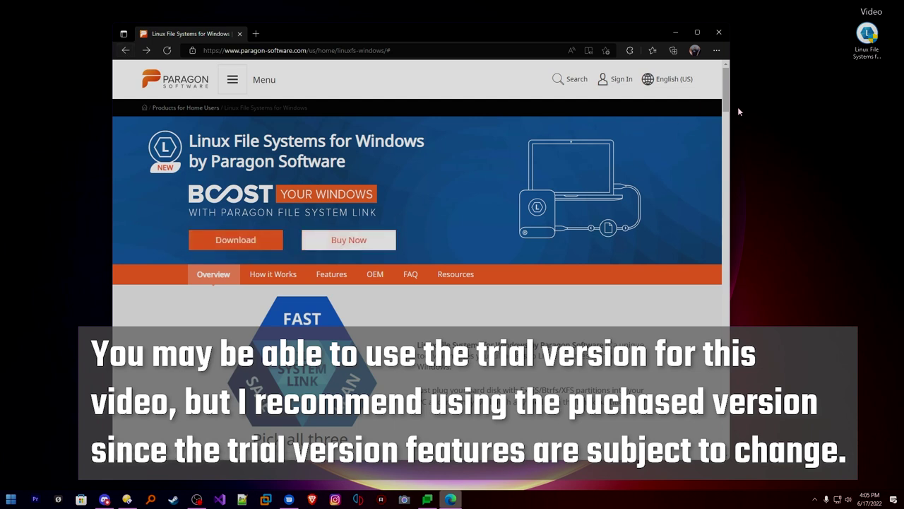
Step: Open Linux File Systems for Windows from the desktop to check for supported volumes, and close its window
{"action": "left_click", "coordinate": [868, 44]}
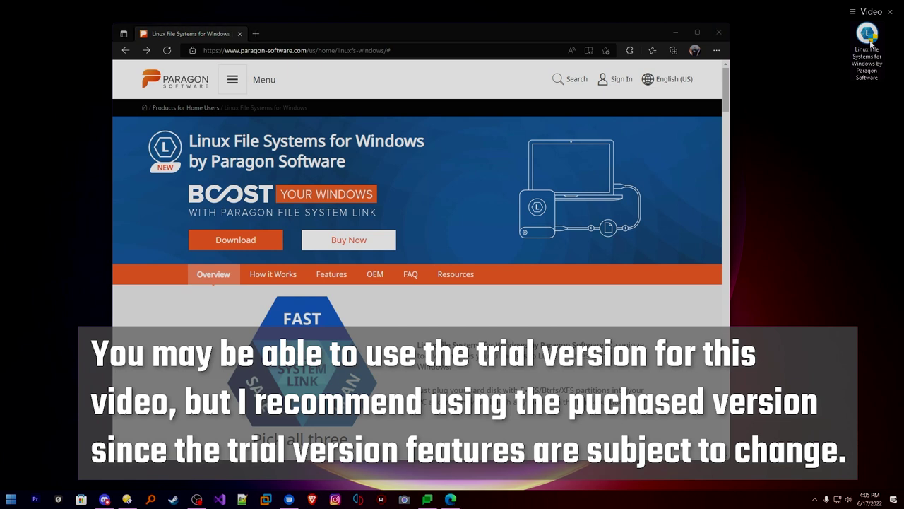
{"action": "double_click", "coordinate": [869, 44]}
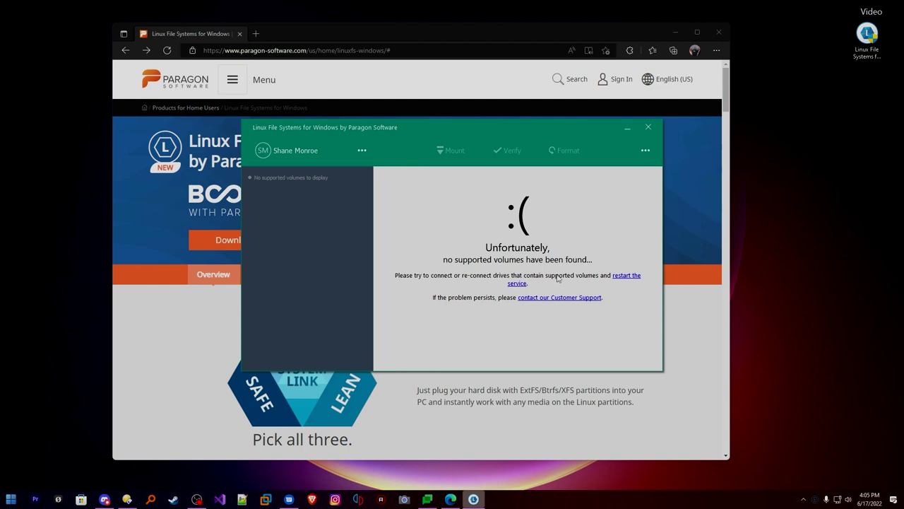
{"action": "left_click", "coordinate": [647, 129]}
Step: Exit the Linux File Systems for Windows instance still running in the background
{"action": "right_click", "coordinate": [819, 498]}
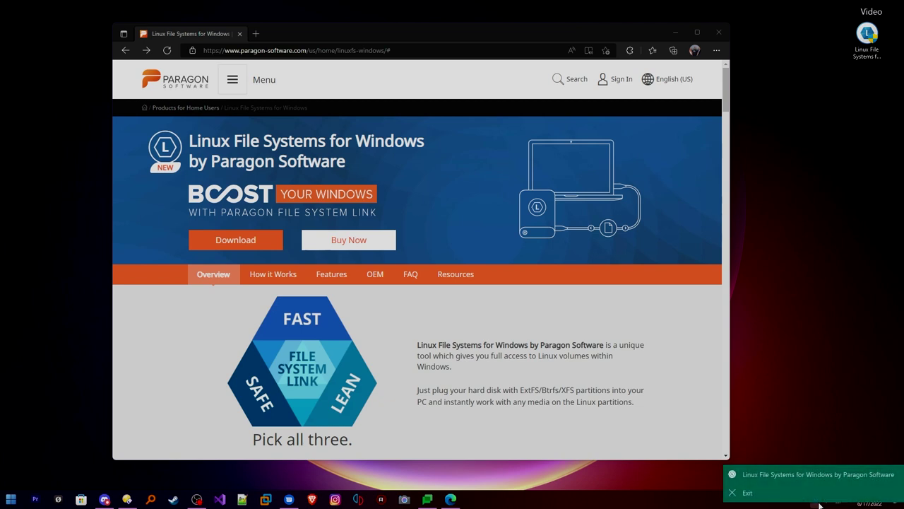
{"action": "left_click", "coordinate": [760, 493]}
{"action": "left_click", "coordinate": [814, 499]}
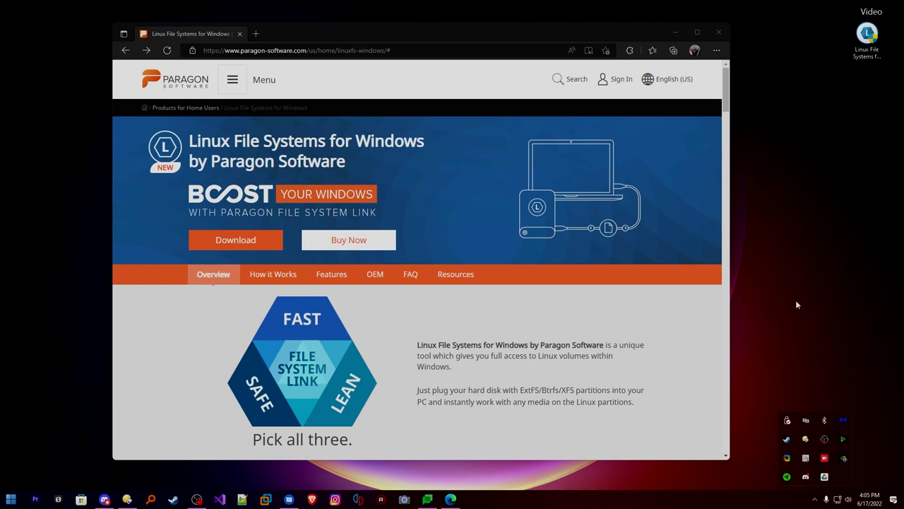
{"action": "left_click", "coordinate": [867, 36]}
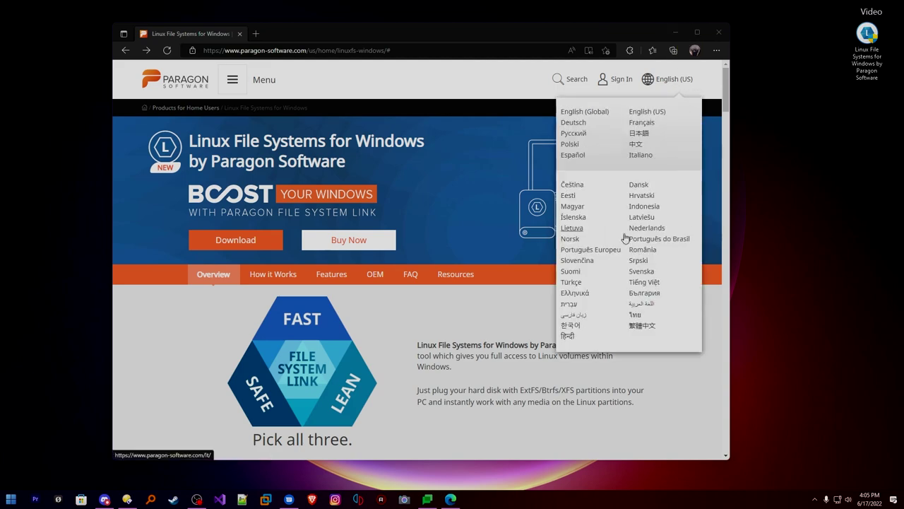
Step: Switch to Directory Opus, open drive O: and inspect its properties without changing anything
{"action": "left_click", "coordinate": [126, 499]}
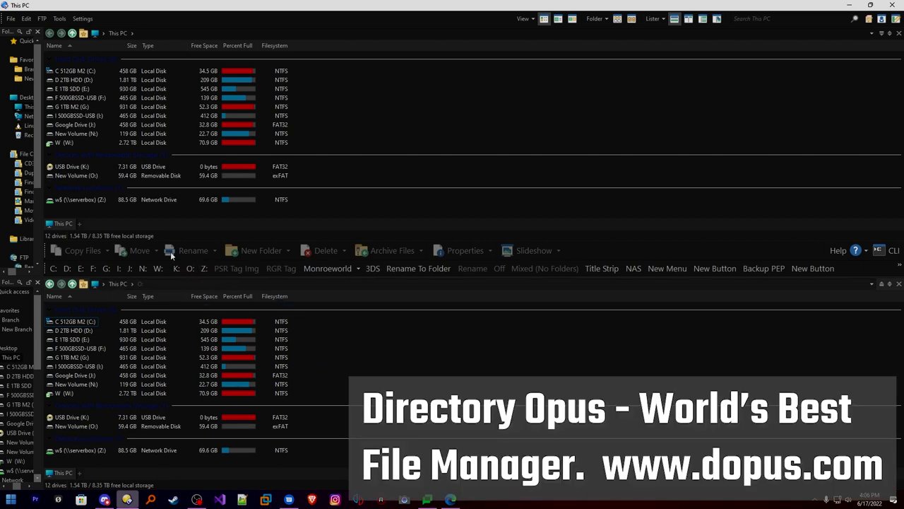
{"action": "left_click", "coordinate": [190, 268]}
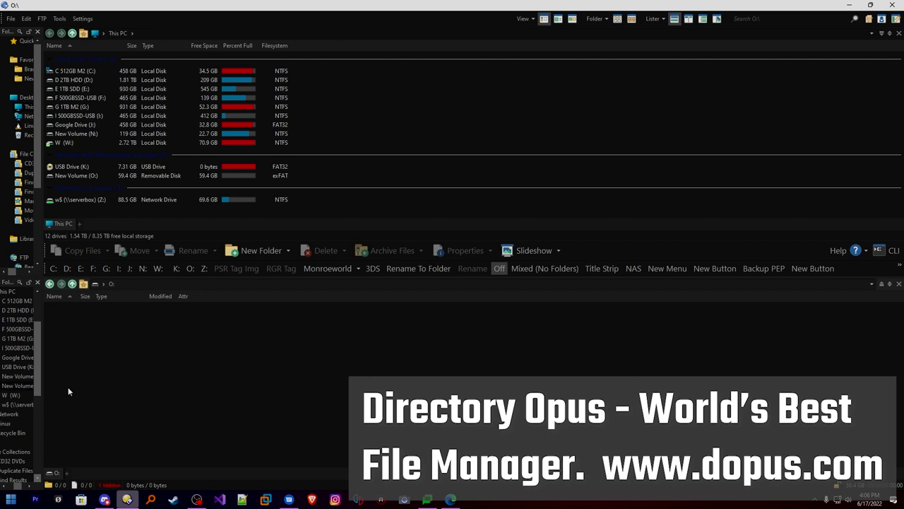
{"action": "right_click", "coordinate": [191, 269]}
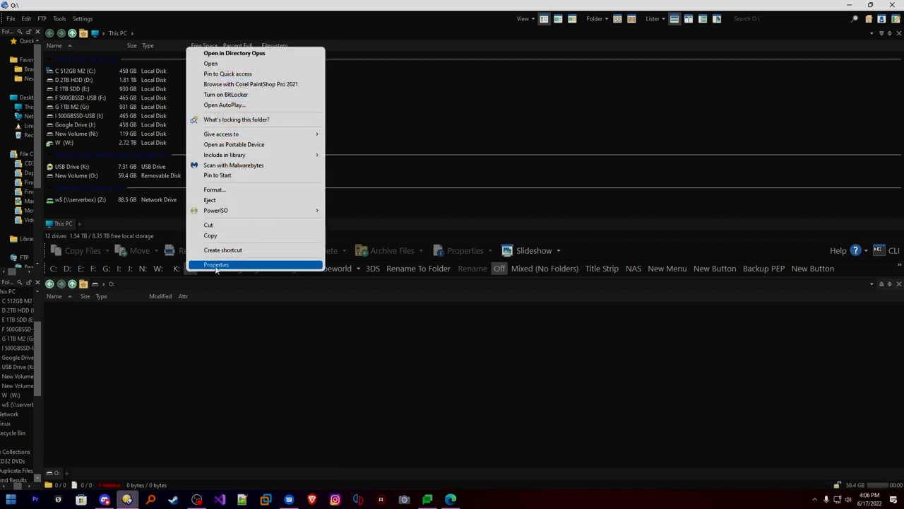
{"action": "left_click", "coordinate": [219, 269]}
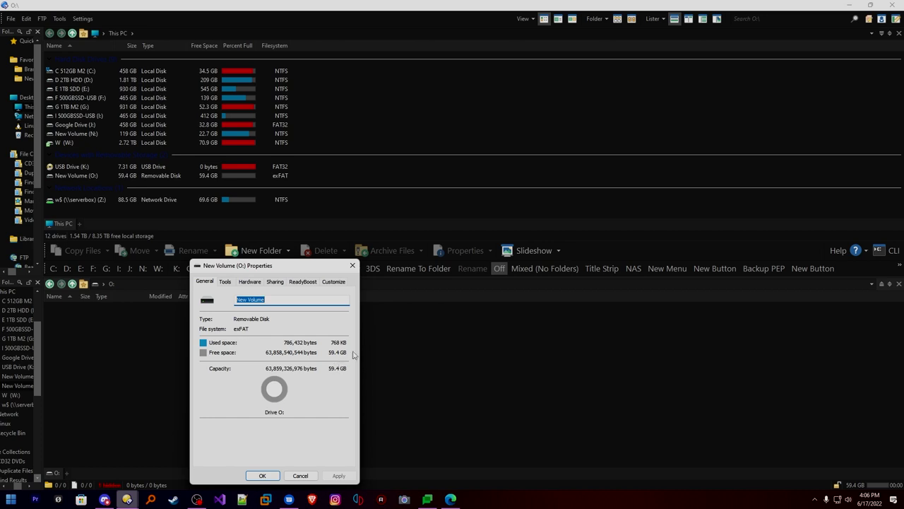
{"action": "left_click", "coordinate": [294, 476]}
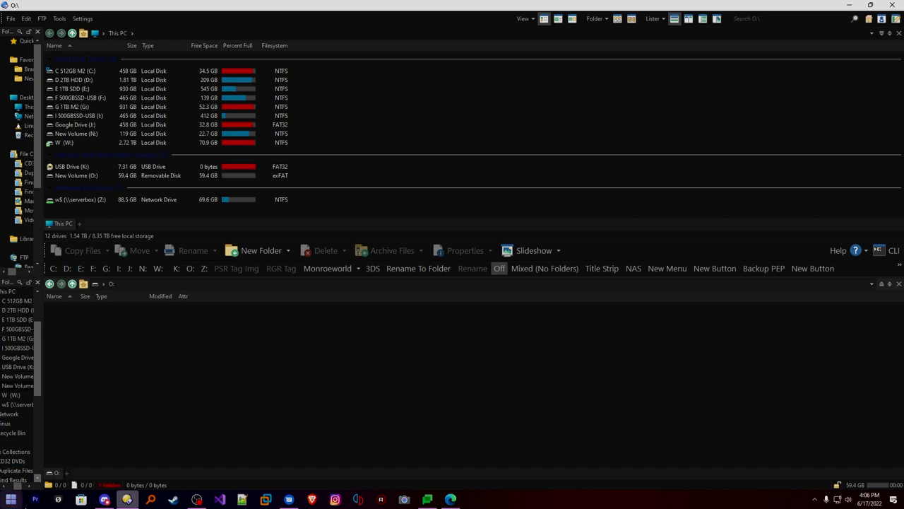
Step: Run compmgmt.msc to open Computer Management, and show Disk Management
{"action": "left_click", "coordinate": [11, 499]}
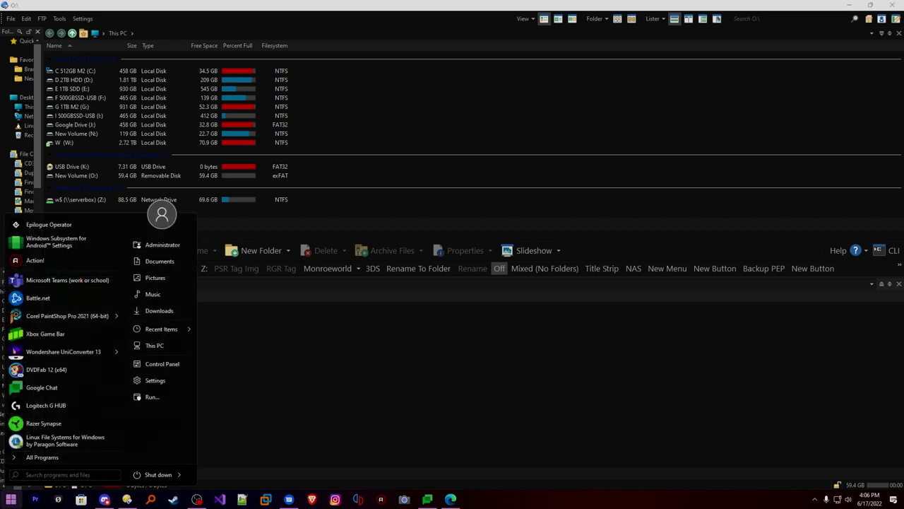
{"action": "key", "text": "Escape"}
{"action": "key", "text": "super+r"}
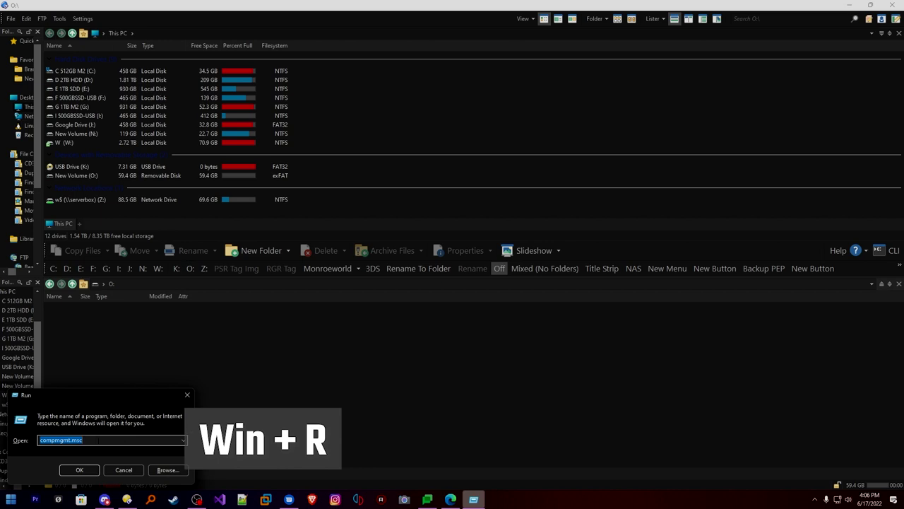
{"action": "left_click", "coordinate": [44, 439]}
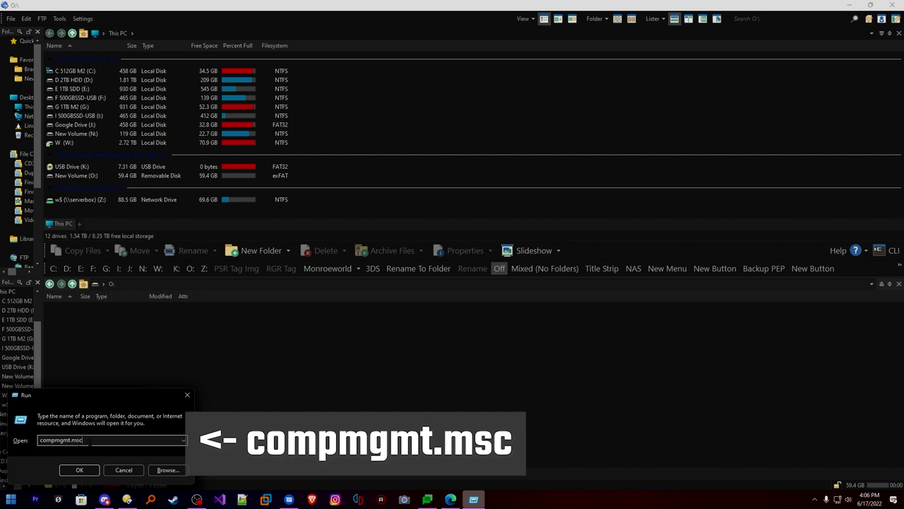
{"action": "key", "text": "Return"}
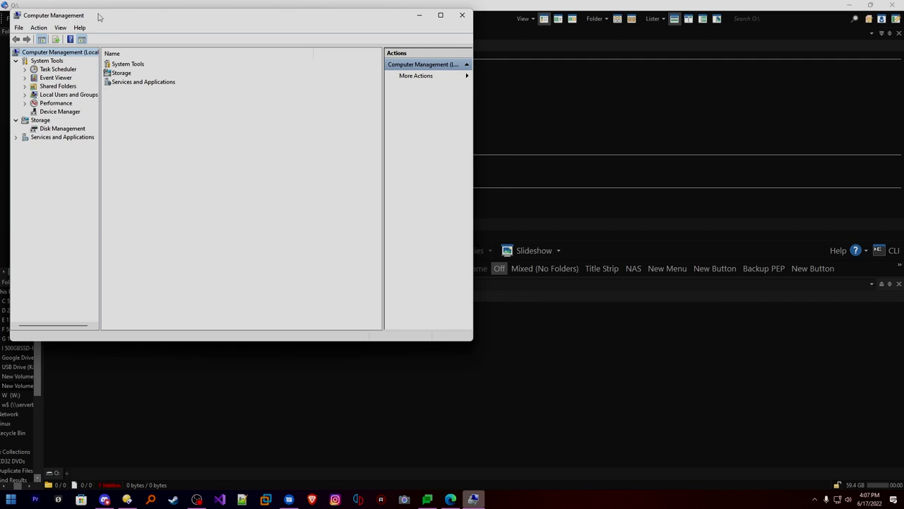
{"action": "left_click_drag", "start_coordinate": [99, 16], "coordinate": [150, 60]}
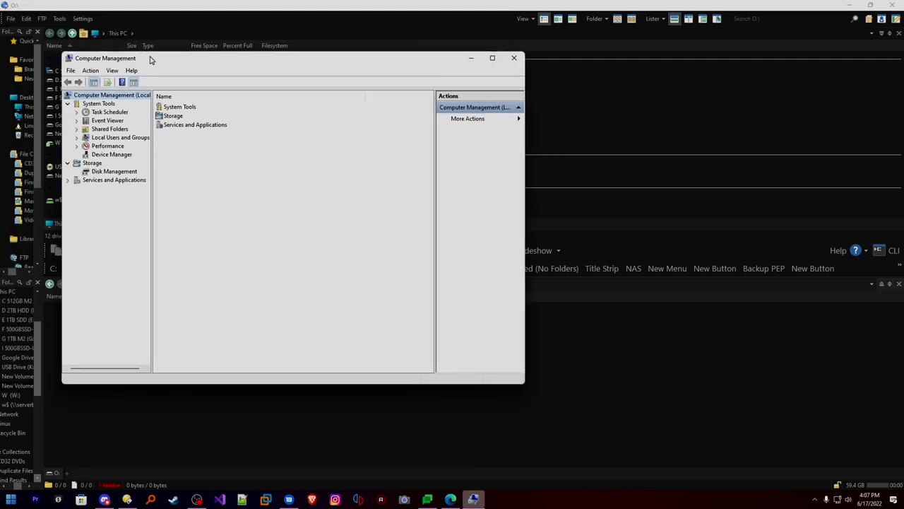
{"action": "left_click", "coordinate": [113, 171]}
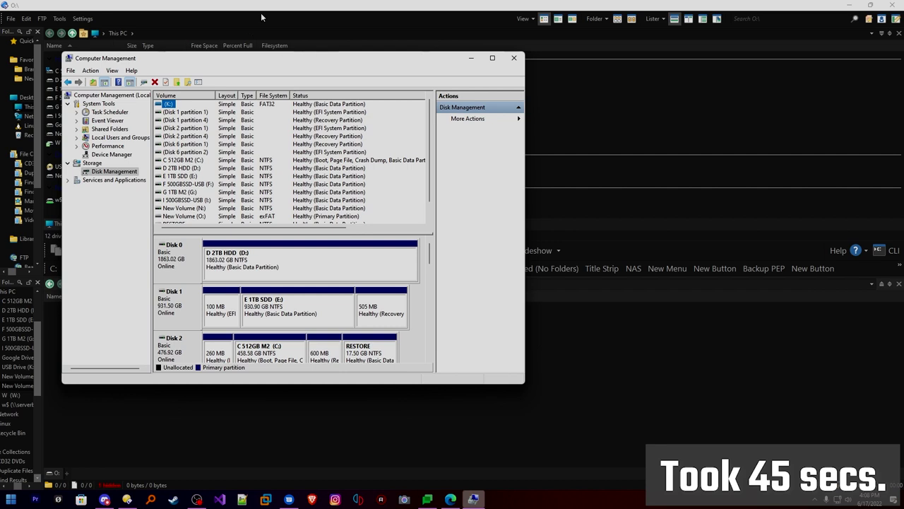
Step: Look through the volumes and disks to find the disk number of removable drive O:, and close Computer Management
{"action": "scroll", "coordinate": [194, 121], "scroll_direction": "down", "scroll_amount": 1}
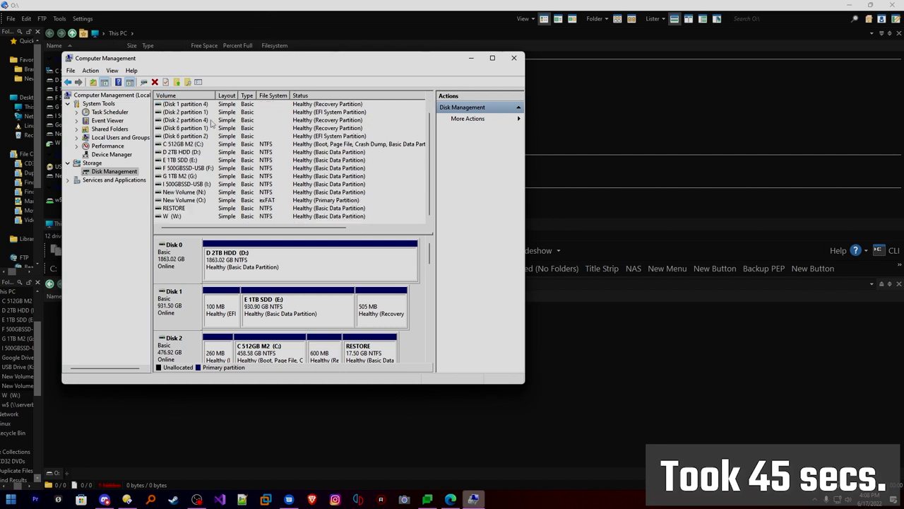
{"action": "scroll", "coordinate": [205, 120], "scroll_direction": "up", "scroll_amount": 1}
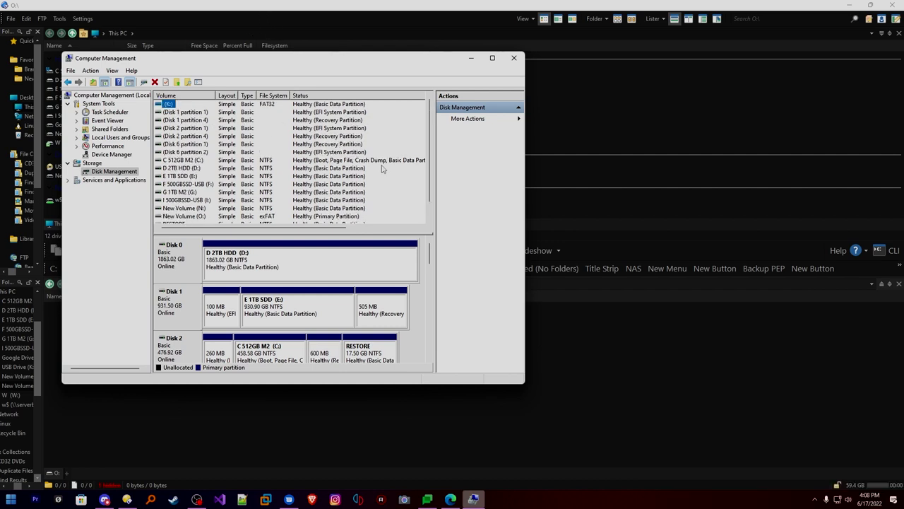
{"action": "left_click_drag", "start_coordinate": [323, 63], "coordinate": [511, 81]}
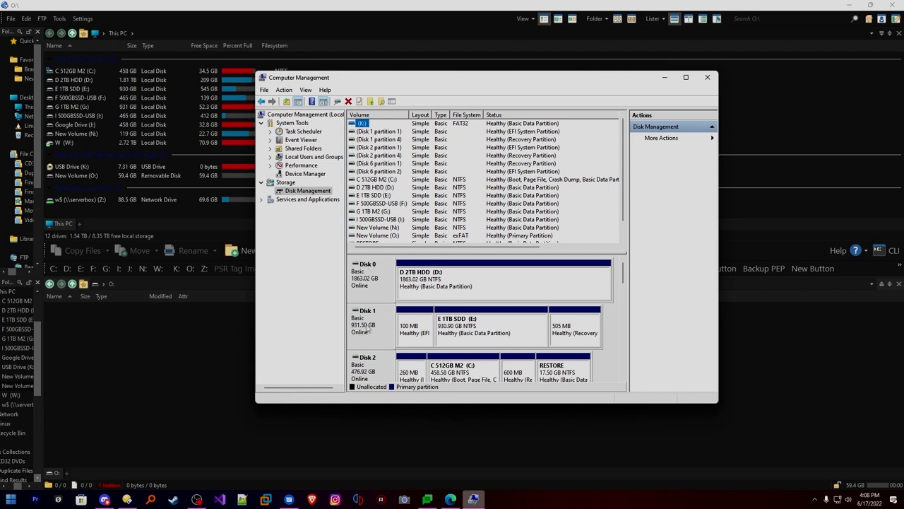
{"action": "left_click", "coordinate": [623, 271]}
{"action": "left_click_drag", "start_coordinate": [623, 271], "coordinate": [623, 330]}
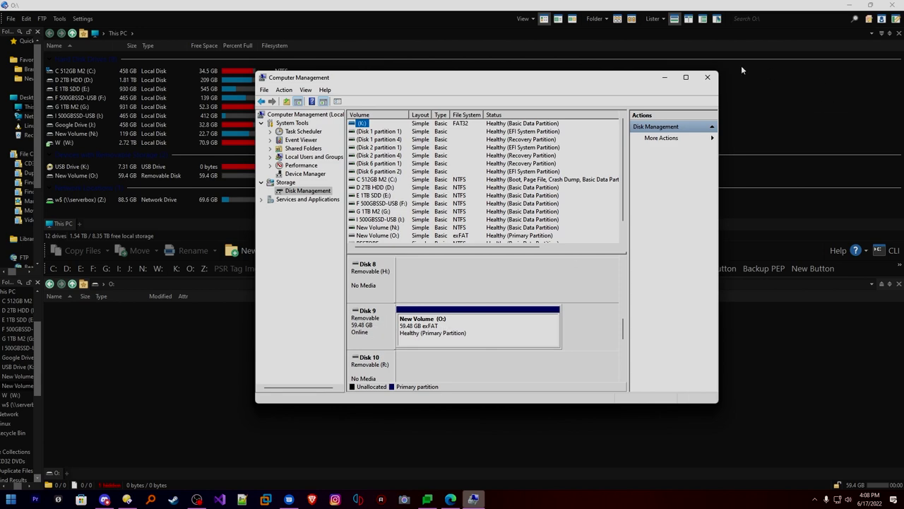
{"action": "left_click", "coordinate": [708, 78]}
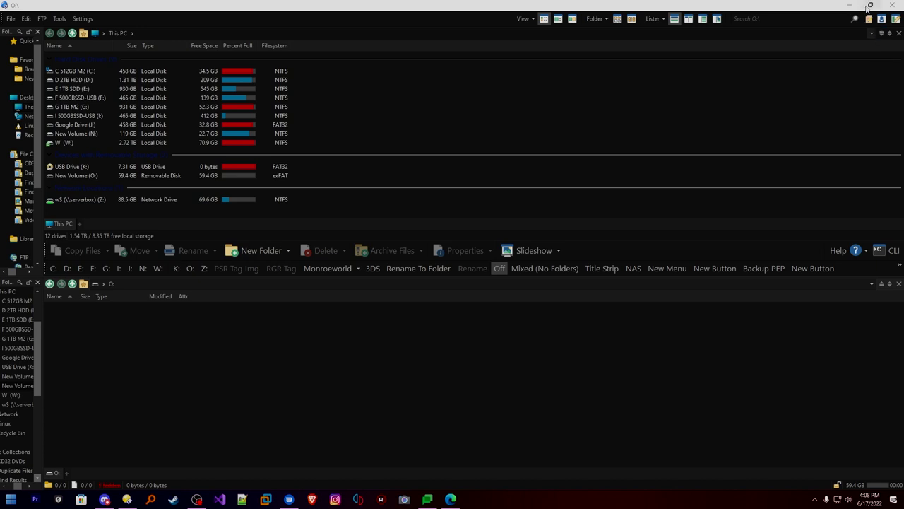
Step: Minimise the file manager, launch Linux File Systems for Windows and start formatting a new volume
{"action": "left_click", "coordinate": [850, 6]}
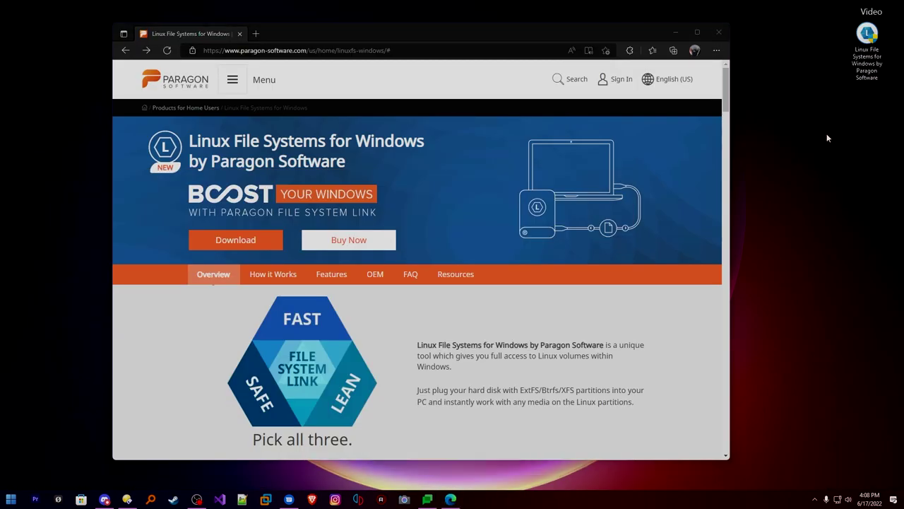
{"action": "double_click", "coordinate": [867, 33]}
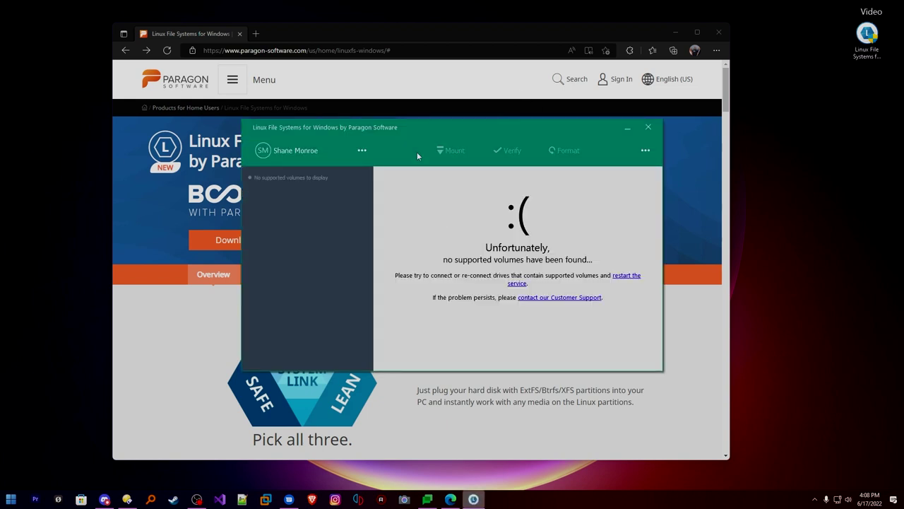
{"action": "left_click", "coordinate": [360, 152]}
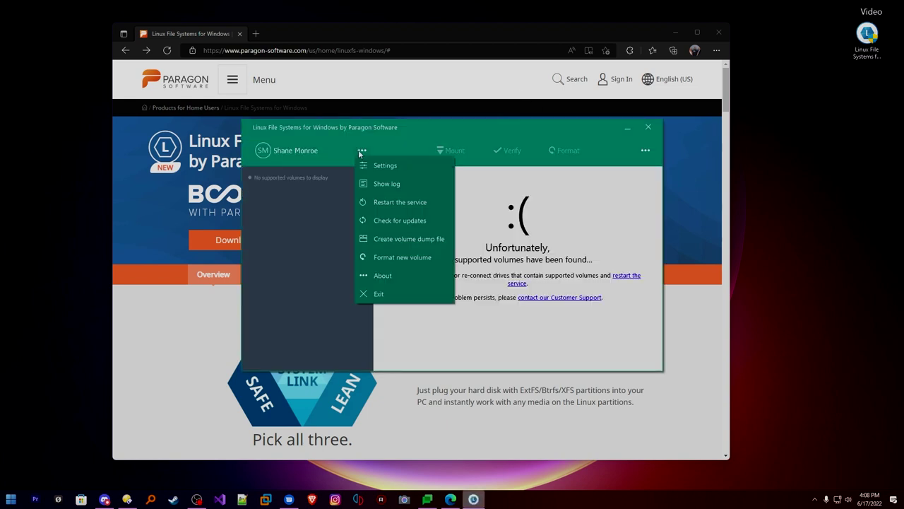
{"action": "left_click", "coordinate": [398, 259]}
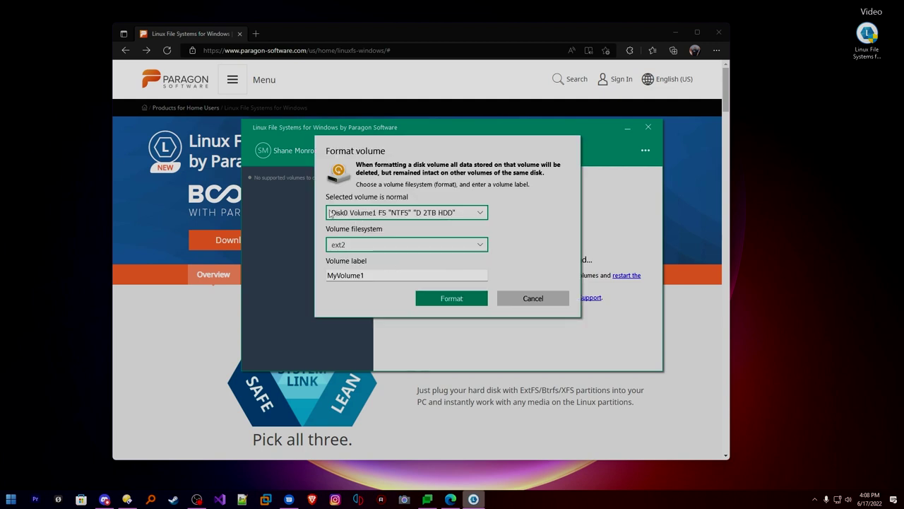
Step: Select Disk9 Volume1 FS "exFAT" "New Volume" as the volume to format
{"action": "left_click", "coordinate": [481, 213]}
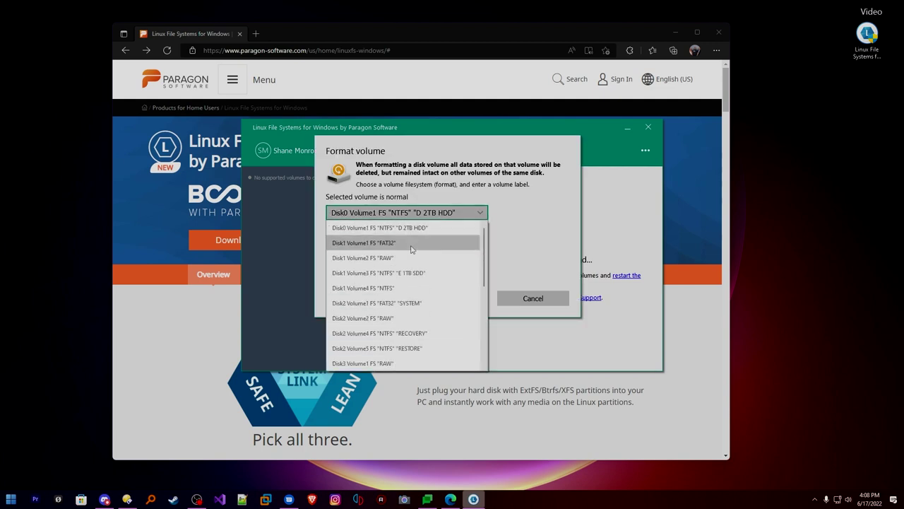
{"action": "scroll", "coordinate": [393, 258], "scroll_direction": "down", "scroll_amount": 6}
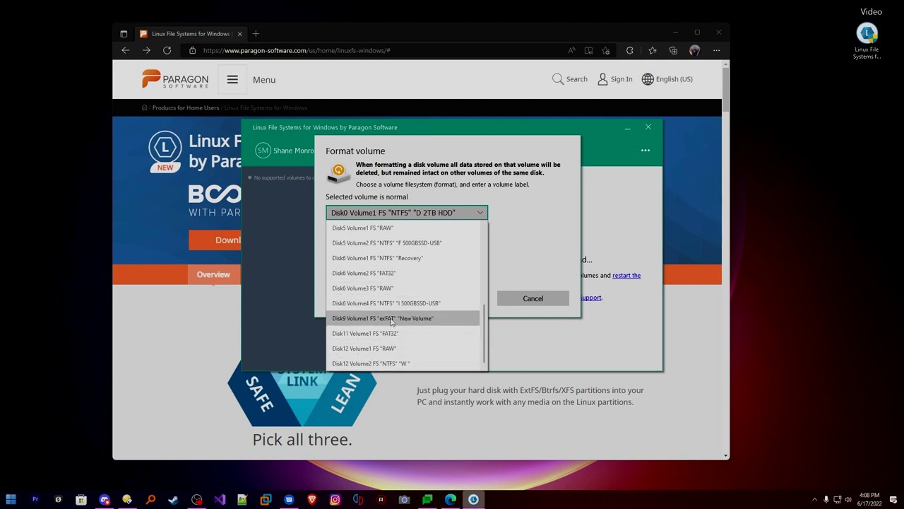
{"action": "scroll", "coordinate": [363, 296], "scroll_direction": "up", "scroll_amount": 5}
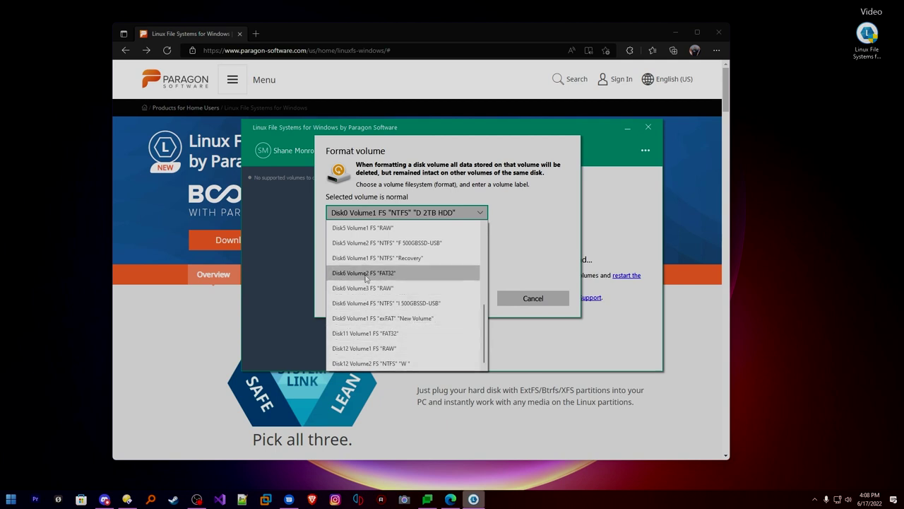
{"action": "scroll", "coordinate": [372, 238], "scroll_direction": "down", "scroll_amount": 5}
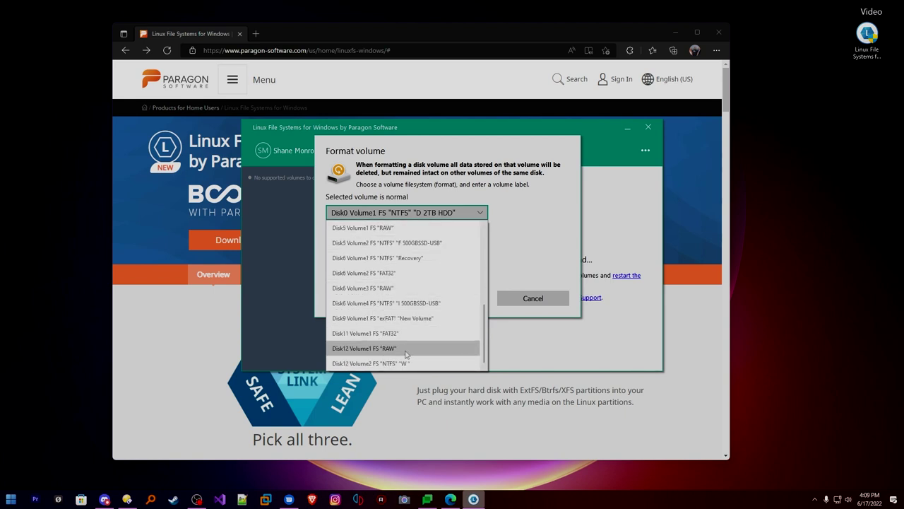
{"action": "left_click", "coordinate": [344, 319]}
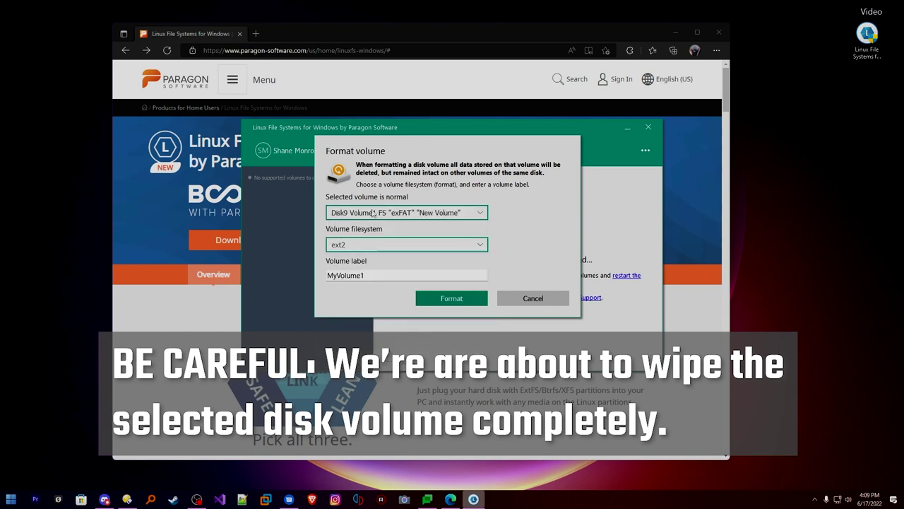
Step: Set the volume filesystem to ext4 and the volume label to SteamDeck, and start formatting
{"action": "left_click", "coordinate": [385, 249]}
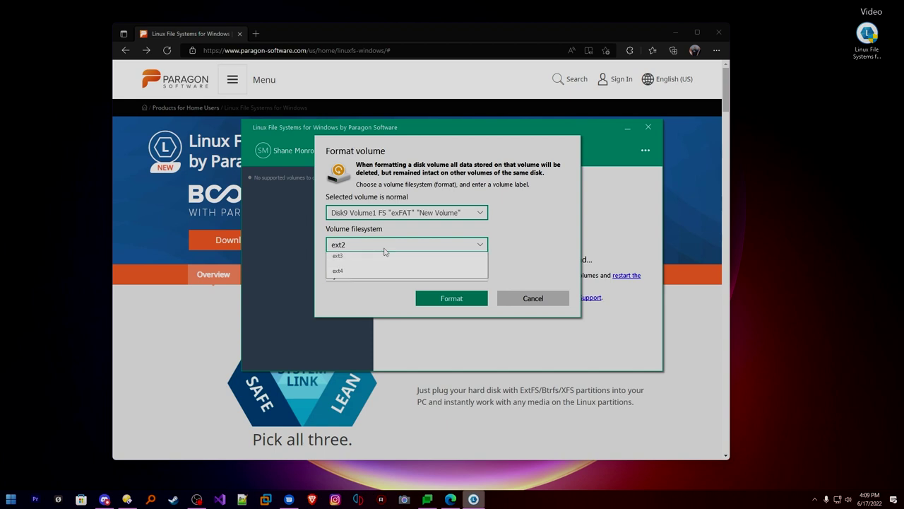
{"action": "left_click", "coordinate": [357, 296]}
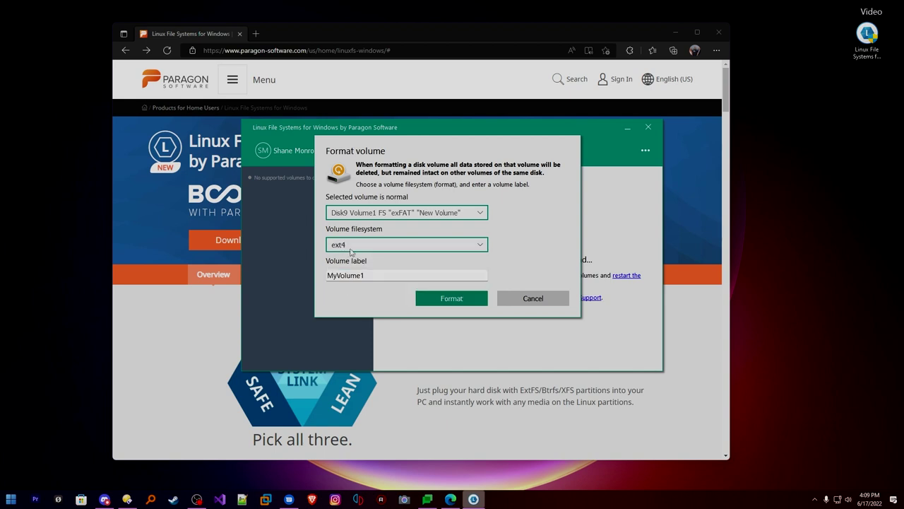
{"action": "double_click", "coordinate": [376, 276]}
{"action": "type", "text": "Steamd"}
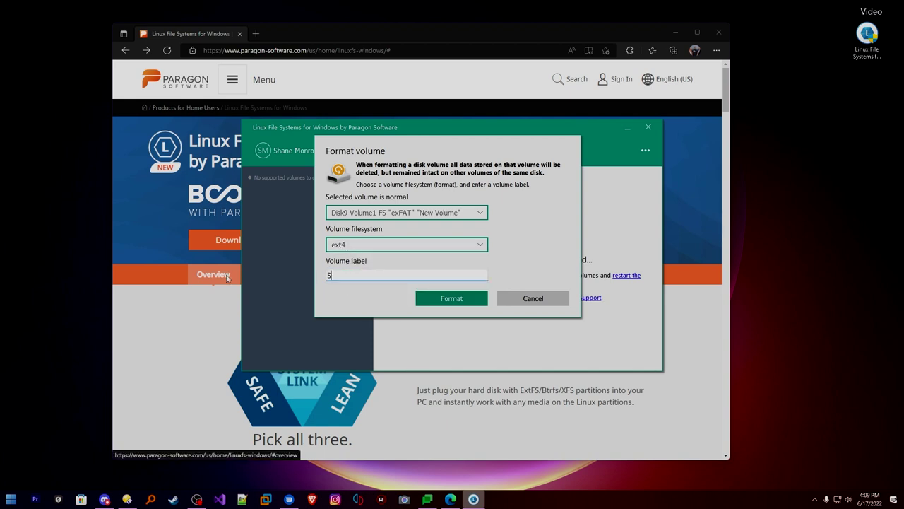
{"action": "key", "text": "BackSpace"}
{"action": "key", "text": "BackSpace"}
{"action": "type", "text": "mDeck"}
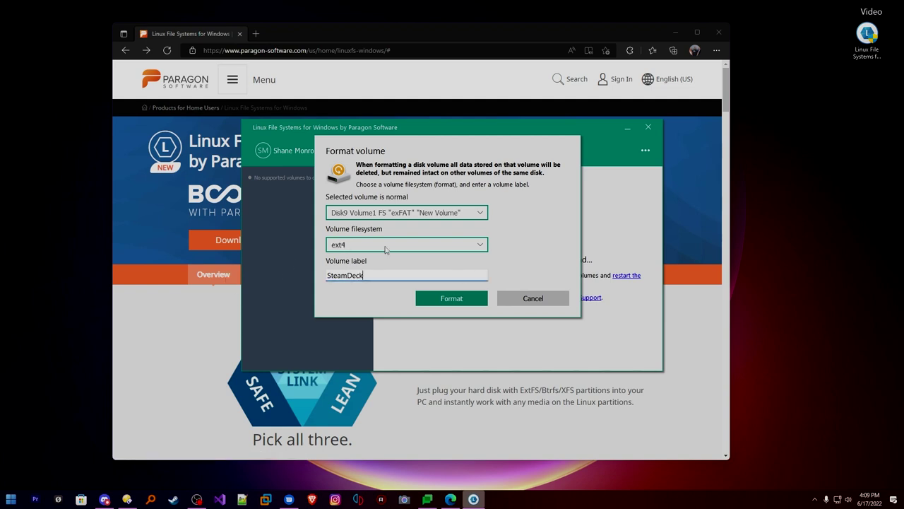
{"action": "left_click", "coordinate": [451, 298]}
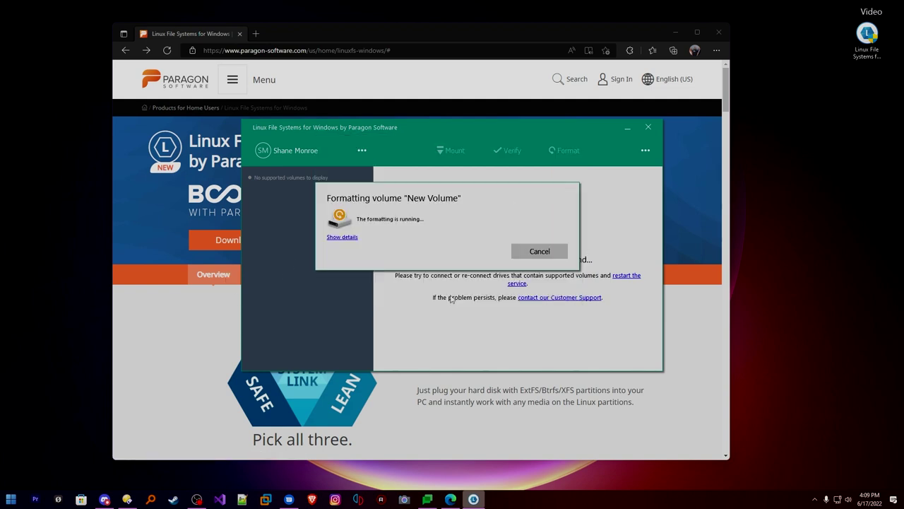
Step: Show the formatting details to follow the progress, and close the dialog once the format is complete
{"action": "left_click", "coordinate": [342, 237]}
{"action": "left_click_drag", "start_coordinate": [330, 305], "coordinate": [416, 326]}
{"action": "left_click", "coordinate": [420, 325]}
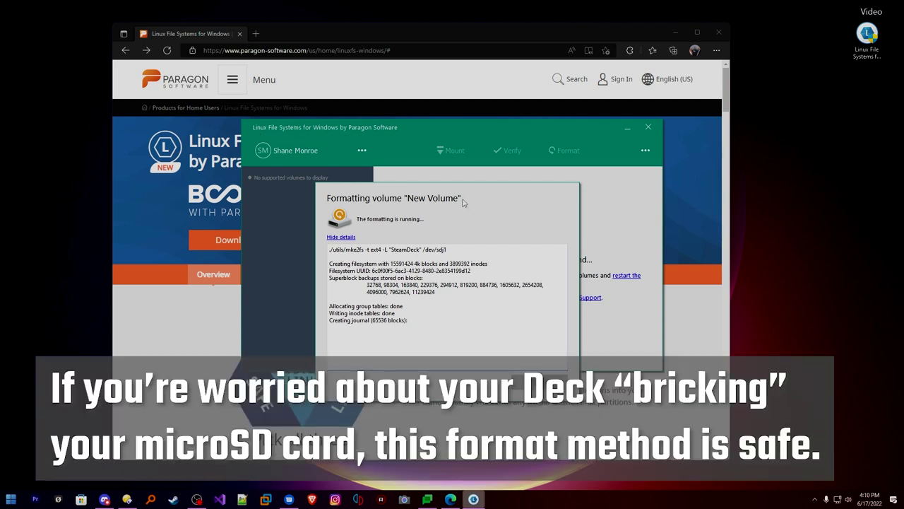
{"action": "left_click_drag", "start_coordinate": [328, 200], "coordinate": [311, 141]}
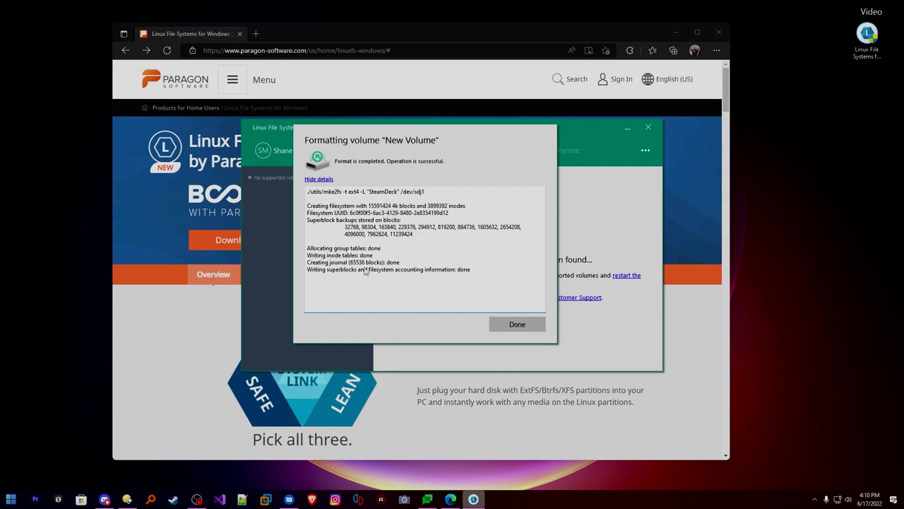
{"action": "left_click", "coordinate": [517, 324]}
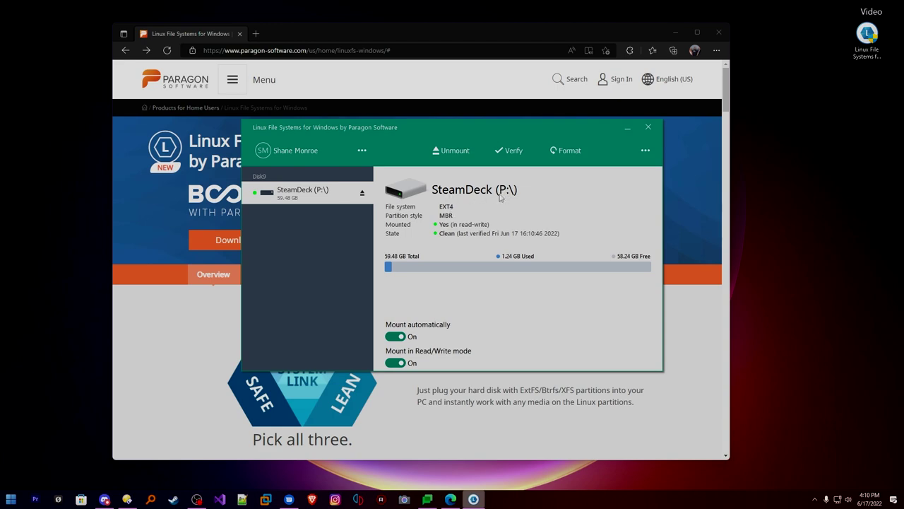
Step: Show the contents of drive P: in Directory Opus, and unmount the SteamDeck (P:) volume in Linux File Systems for Windows
{"action": "left_click", "coordinate": [127, 499]}
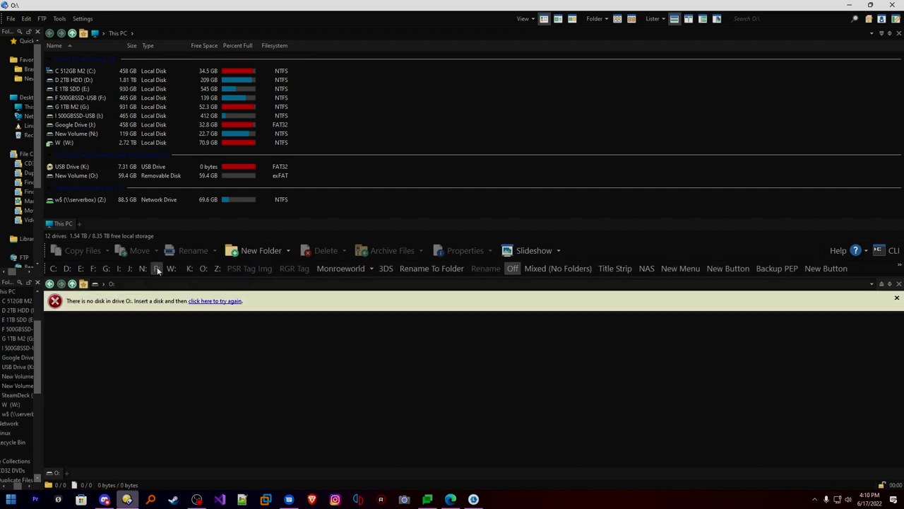
{"action": "left_click", "coordinate": [157, 269]}
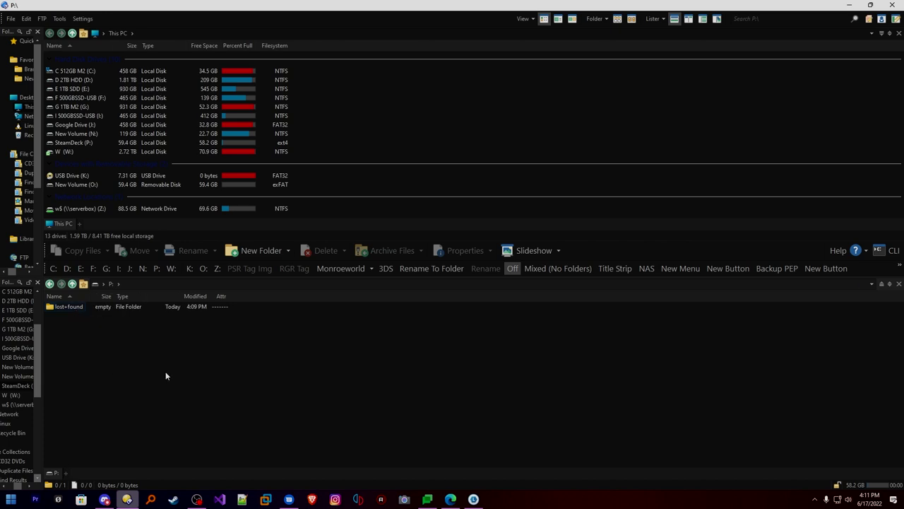
{"action": "left_click", "coordinate": [474, 499]}
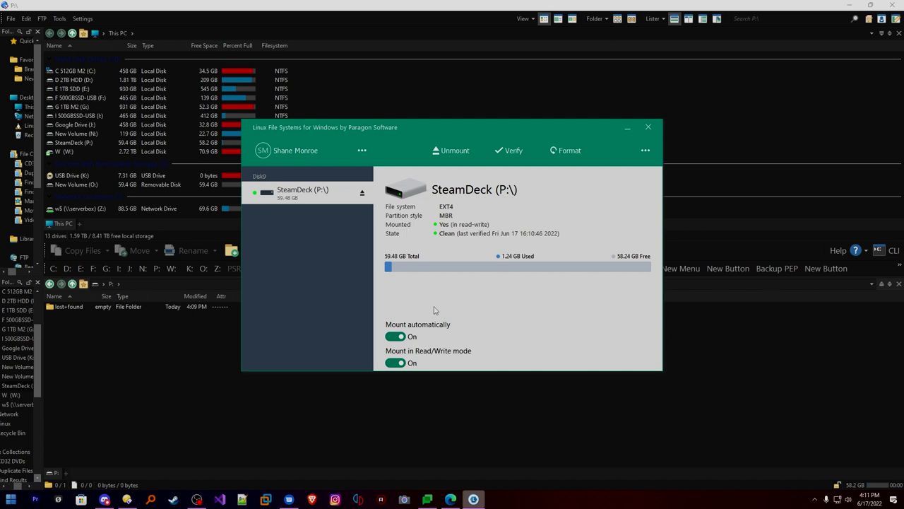
{"action": "left_click", "coordinate": [450, 150]}
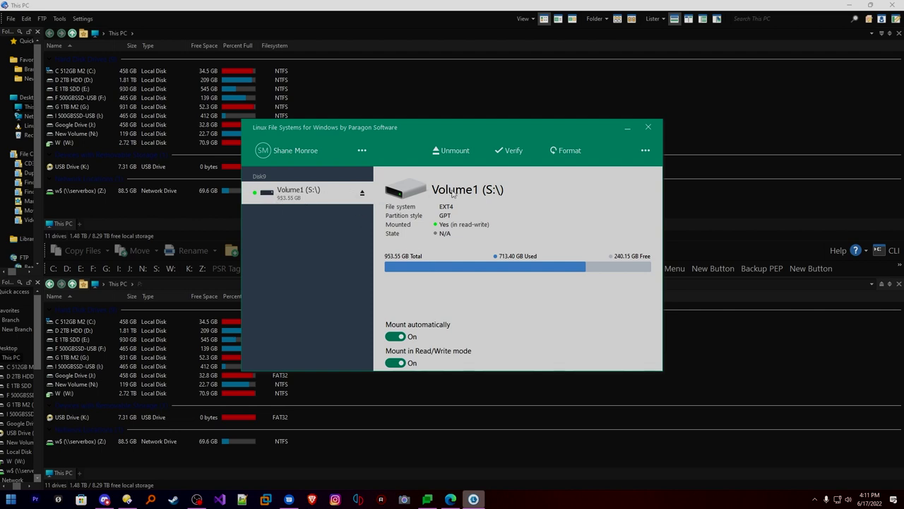
Step: Switch to Directory Opus, look through the steamapps\common and Emulation folders on drive S:, and return to the drive's root
{"action": "left_click", "coordinate": [323, 387]}
{"action": "left_click", "coordinate": [157, 270]}
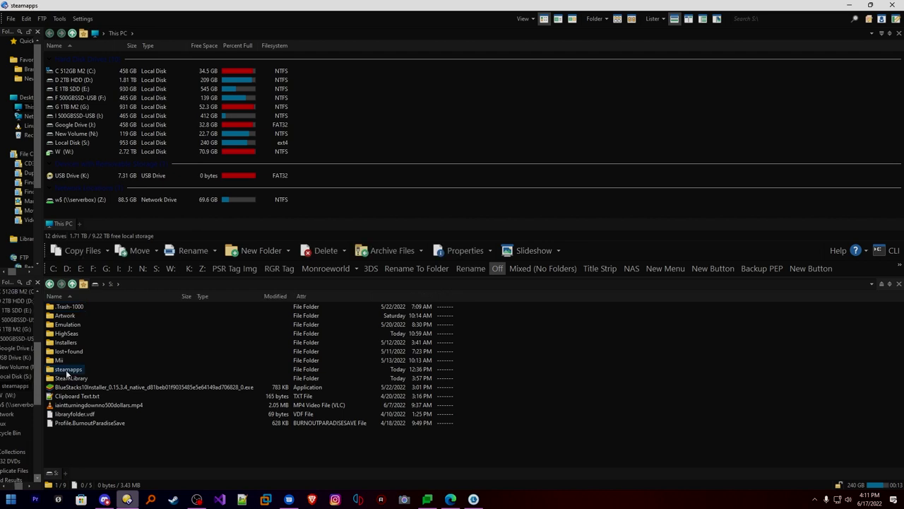
{"action": "double_click", "coordinate": [67, 370]}
{"action": "double_click", "coordinate": [74, 309]}
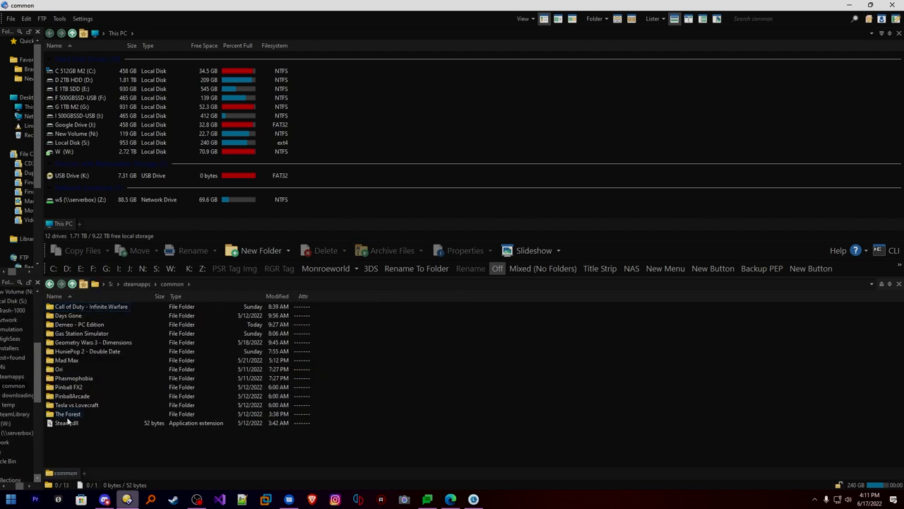
{"action": "left_click", "coordinate": [111, 284]}
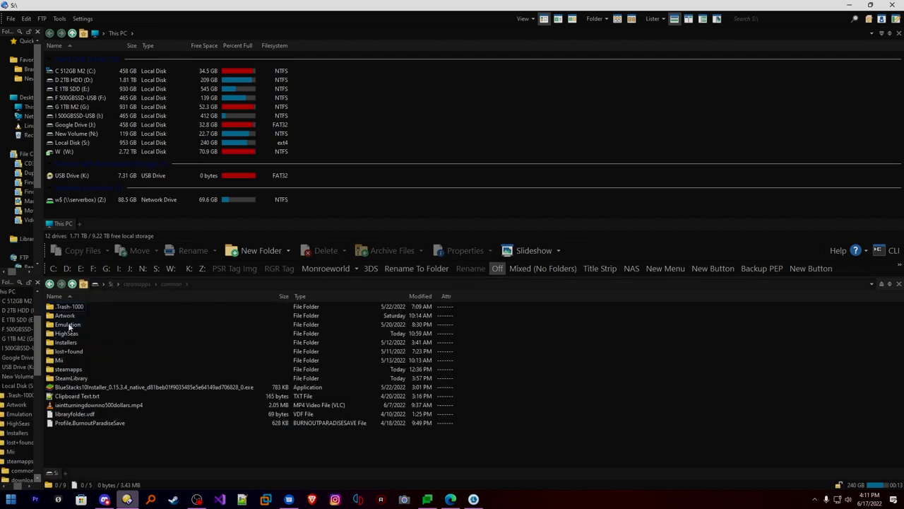
{"action": "double_click", "coordinate": [69, 325]}
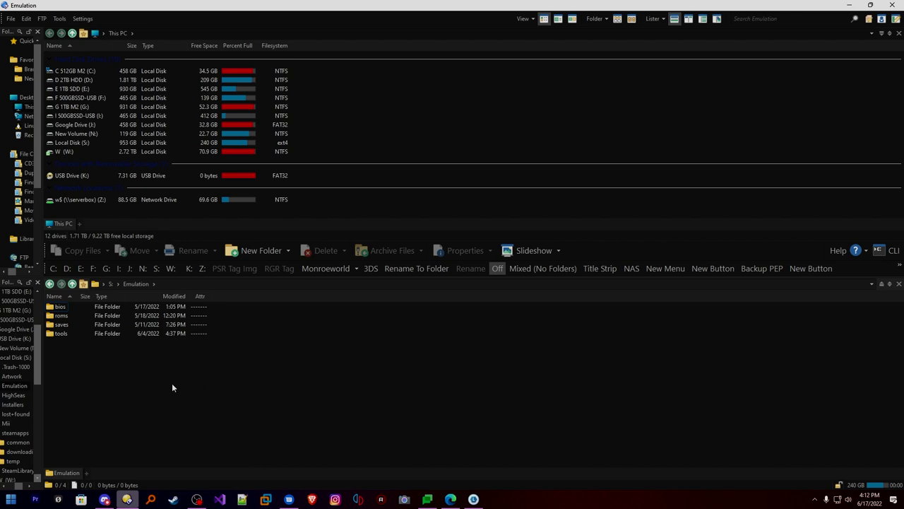
{"action": "left_click", "coordinate": [111, 283]}
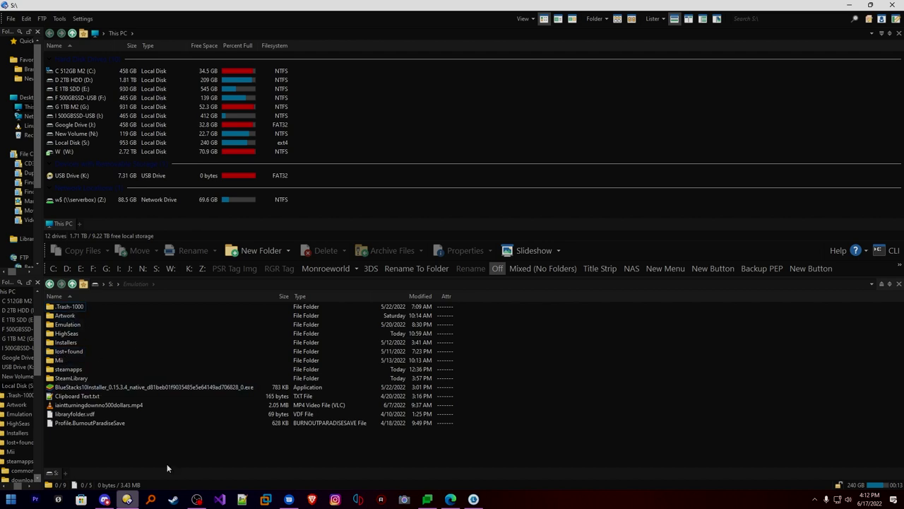
Step: Unmount Volume1 (S:) in Linux File Systems for Windows, and open drive P: in Directory Opus
{"action": "left_click", "coordinate": [473, 499]}
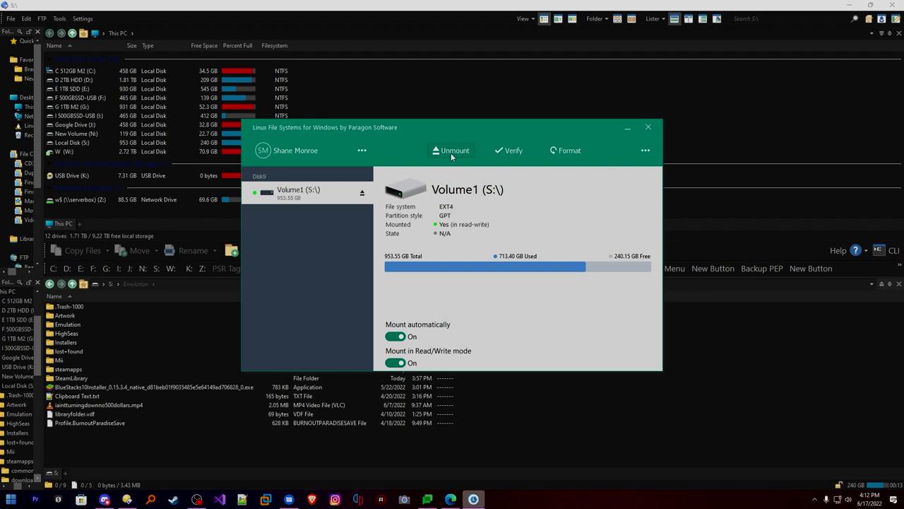
{"action": "left_click", "coordinate": [451, 151]}
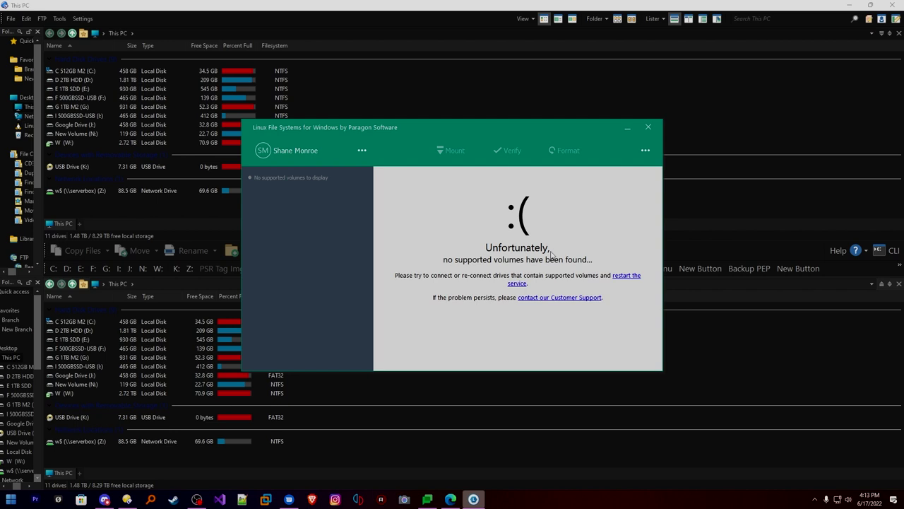
{"action": "left_click", "coordinate": [645, 381]}
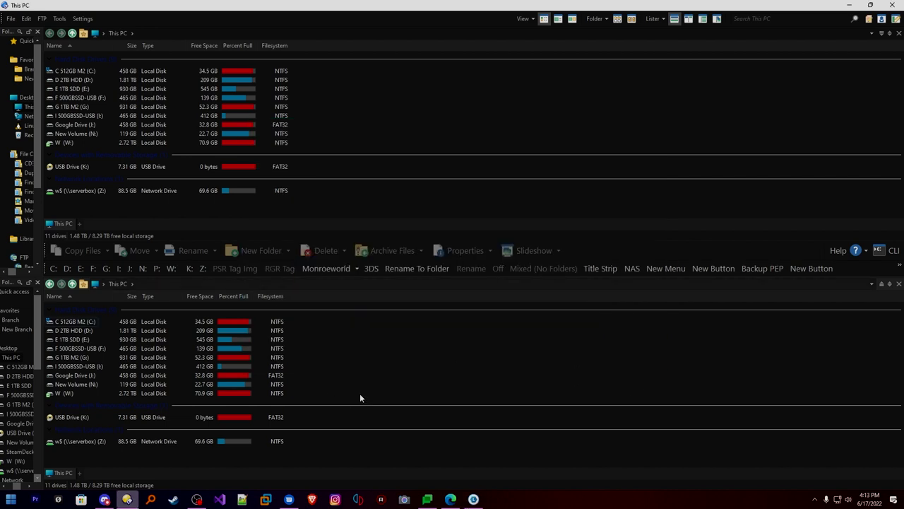
{"action": "left_click", "coordinate": [156, 268]}
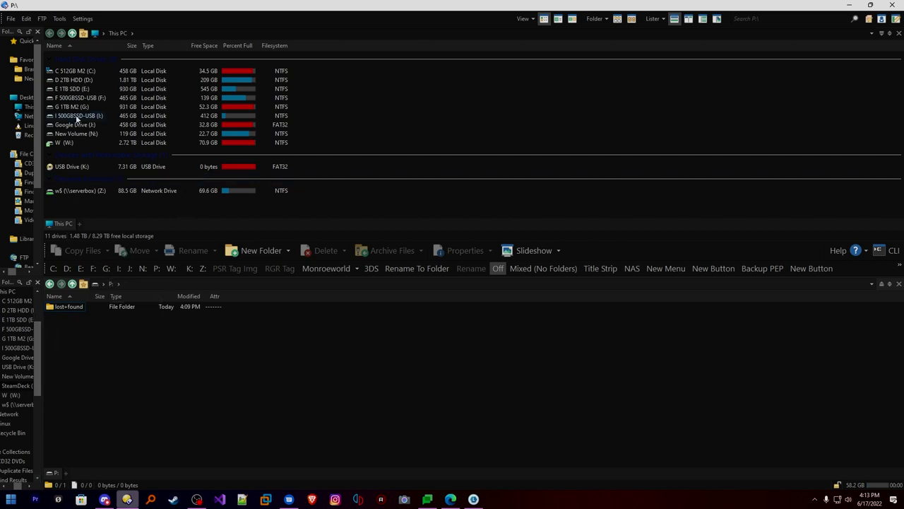
Step: Open G:\Steam\steamapps in the other file pane, keeping drive P: open in the pane that already shows it
{"action": "left_click", "coordinate": [106, 270]}
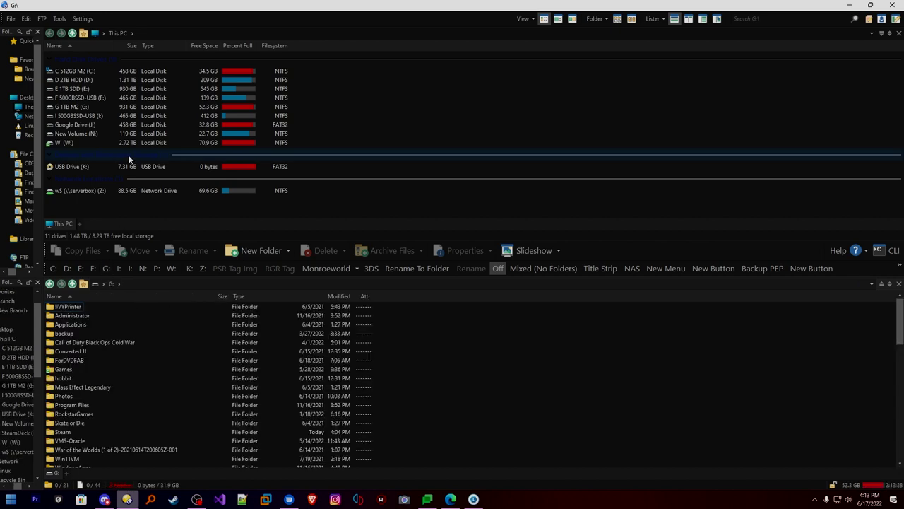
{"action": "left_click", "coordinate": [50, 284]}
{"action": "left_click", "coordinate": [210, 211]}
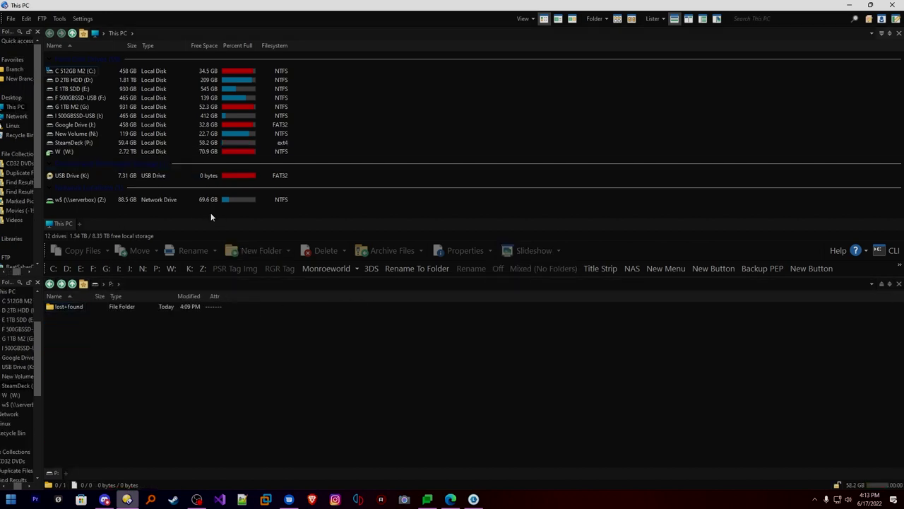
{"action": "left_click", "coordinate": [106, 268]}
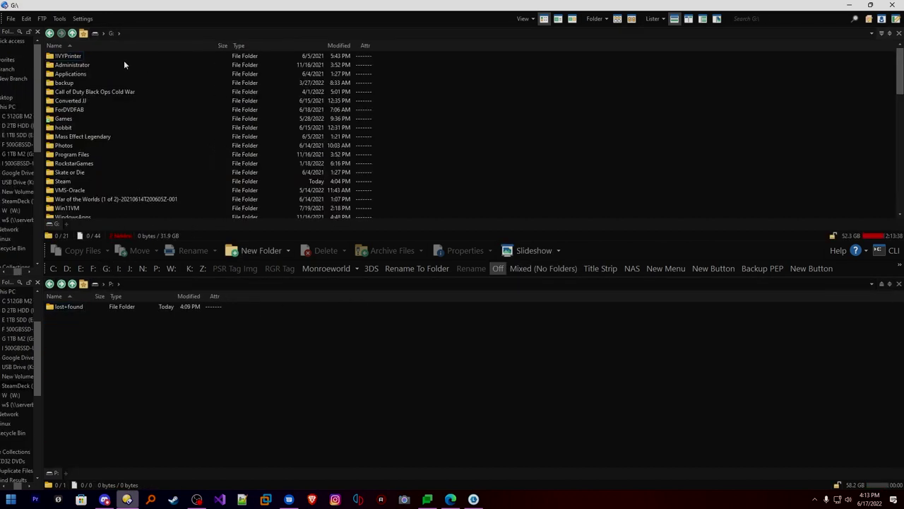
{"action": "left_click", "coordinate": [107, 47]}
{"action": "left_click", "coordinate": [107, 47]}
{"action": "scroll", "coordinate": [133, 122], "scroll_direction": "down", "scroll_amount": 4}
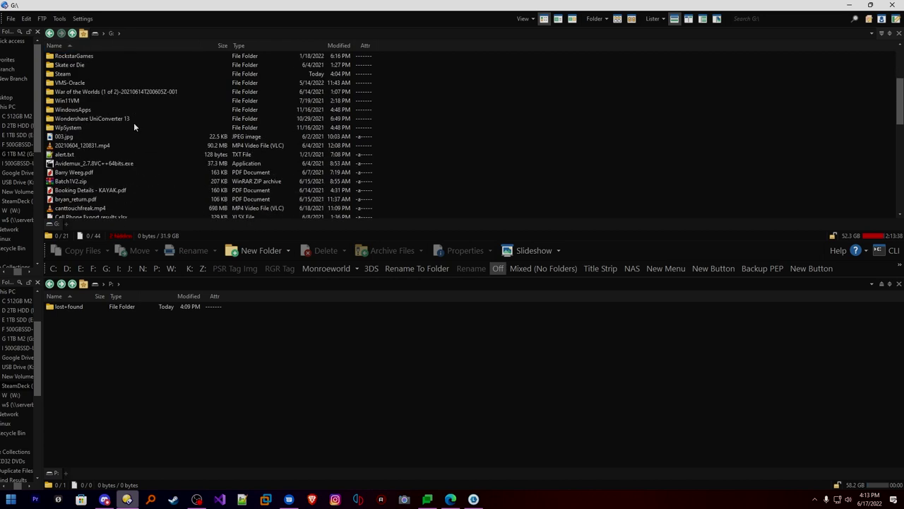
{"action": "scroll", "coordinate": [134, 123], "scroll_direction": "up", "scroll_amount": 2}
{"action": "double_click", "coordinate": [119, 127]}
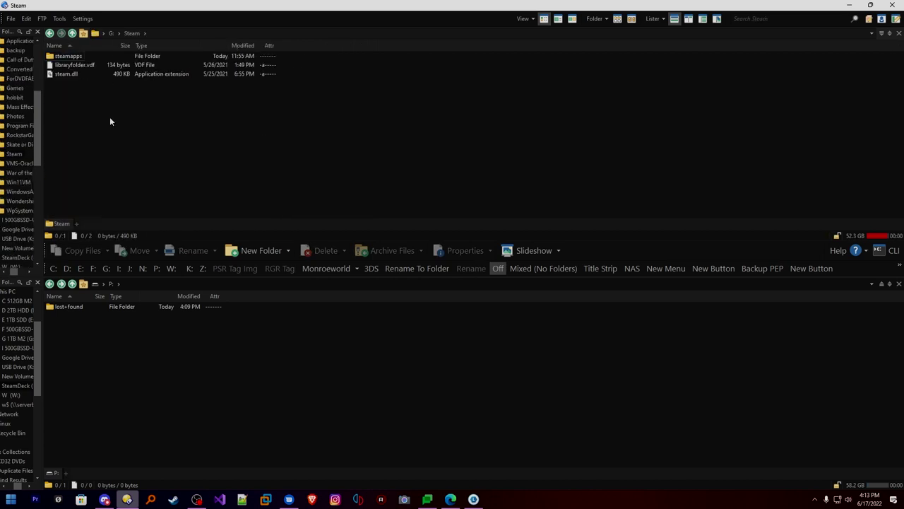
{"action": "double_click", "coordinate": [74, 56]}
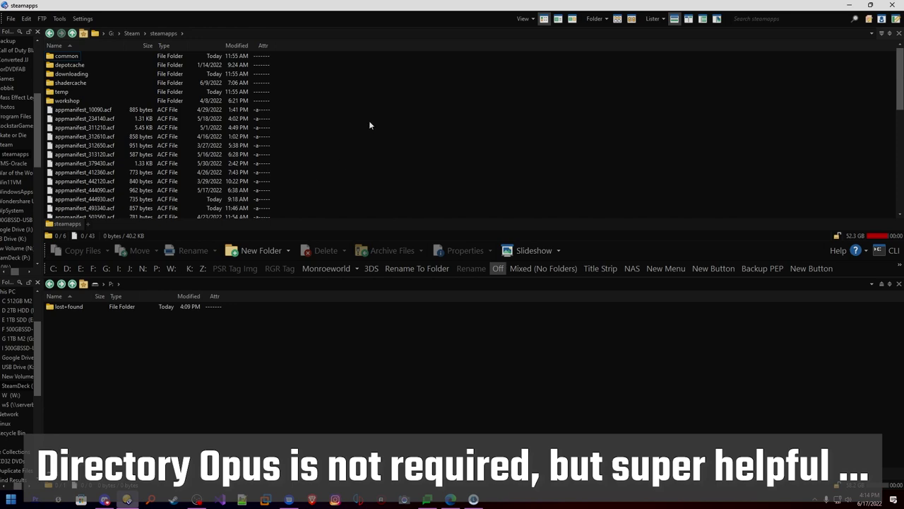
Step: Switch to Microsoft Edge, view the Directory Opus website by opening dopus.com in a new tab, and minimise the browser
{"action": "double_click", "coordinate": [366, 12]}
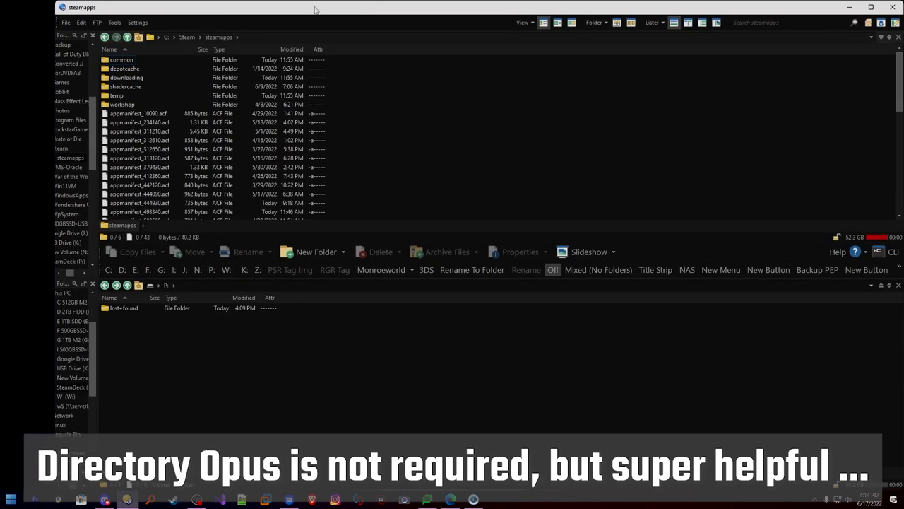
{"action": "left_click", "coordinate": [450, 498]}
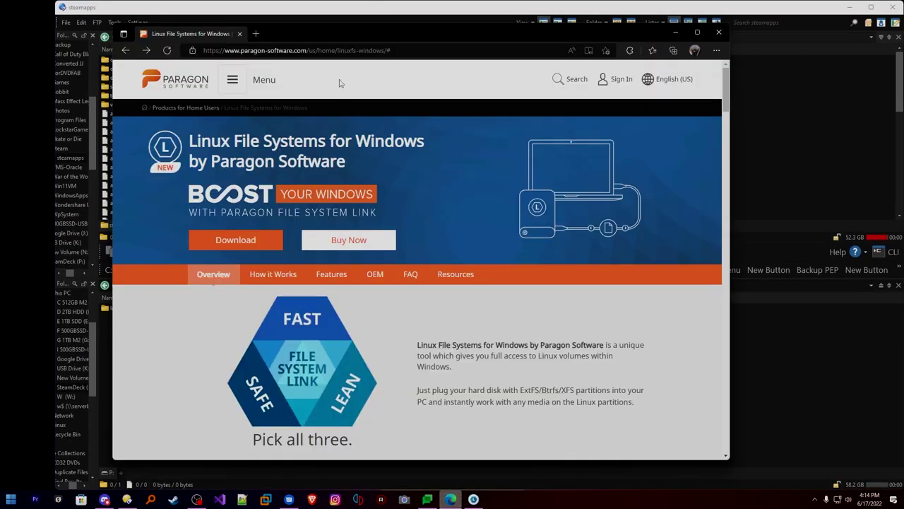
{"action": "left_click", "coordinate": [258, 34]}
{"action": "type", "text": "dops"}
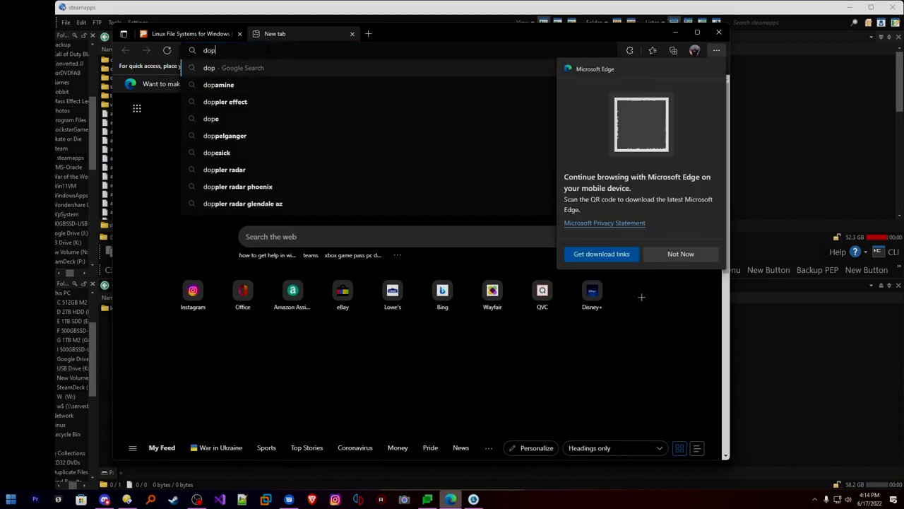
{"action": "key", "text": "BackSpace"}
{"action": "type", "text": "us.com"}
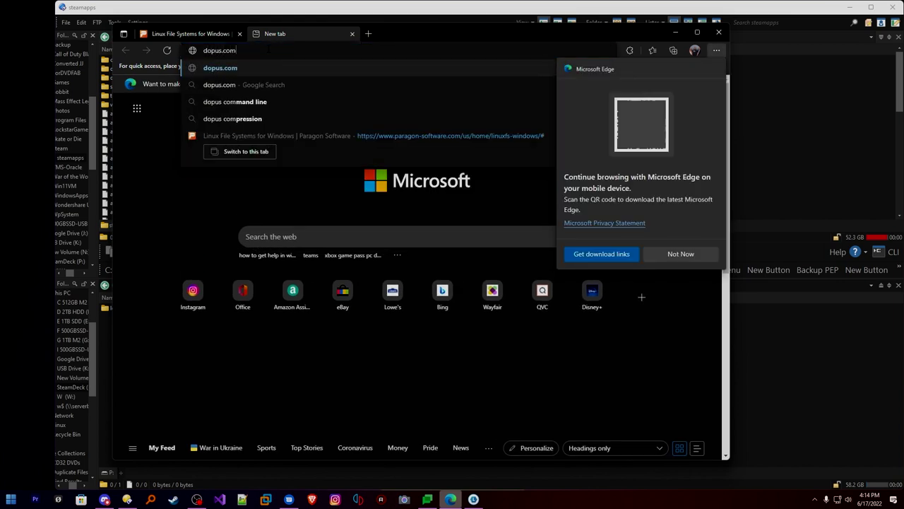
{"action": "key", "text": "Return"}
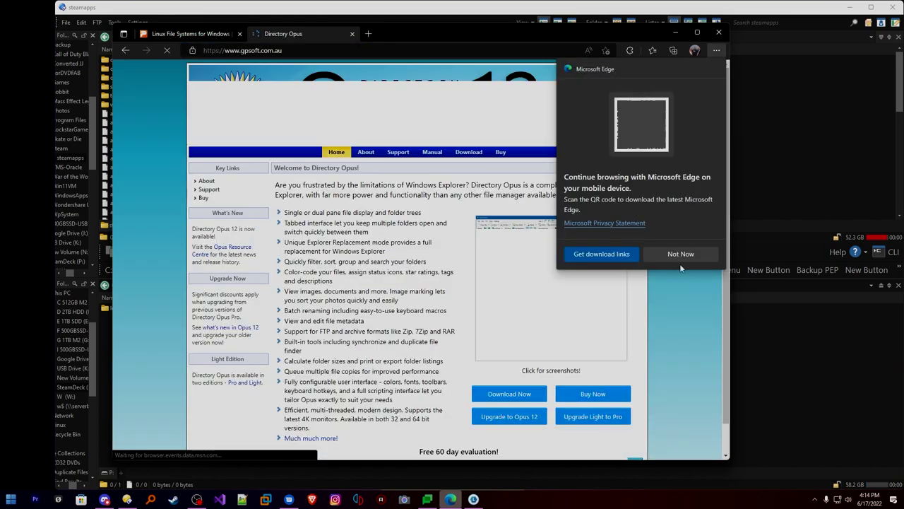
{"action": "left_click", "coordinate": [664, 252]}
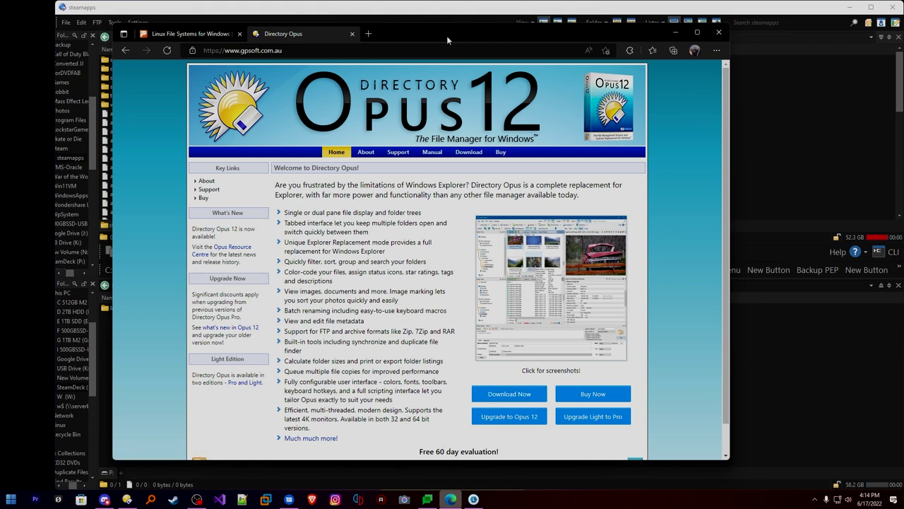
{"action": "key", "text": "ctrl+Tab"}
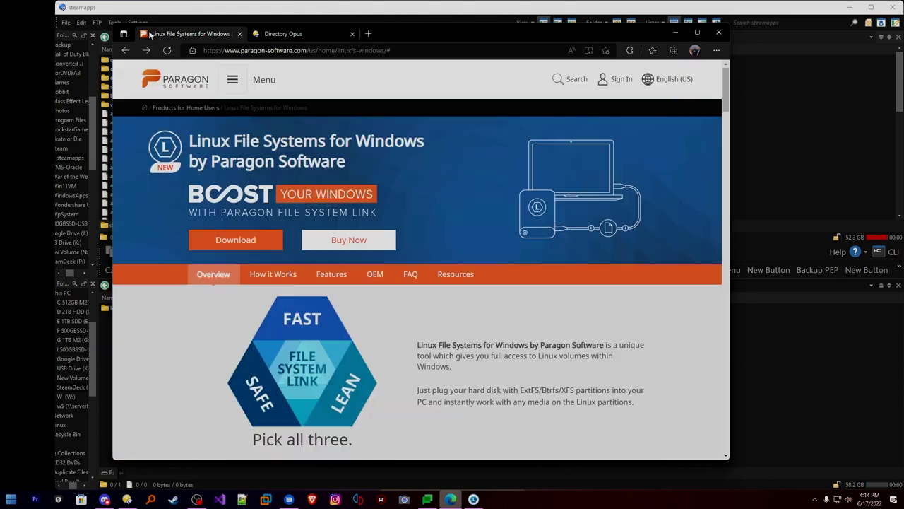
{"action": "left_click", "coordinate": [676, 33]}
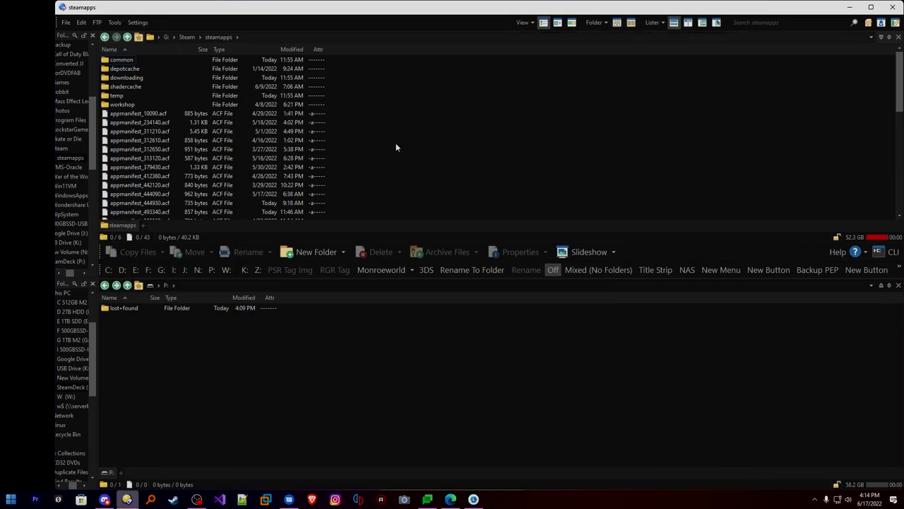
Step: Open the common folder inside G:\Steam\steamapps and copy the steamapps\common part of its path
{"action": "left_click", "coordinate": [243, 381]}
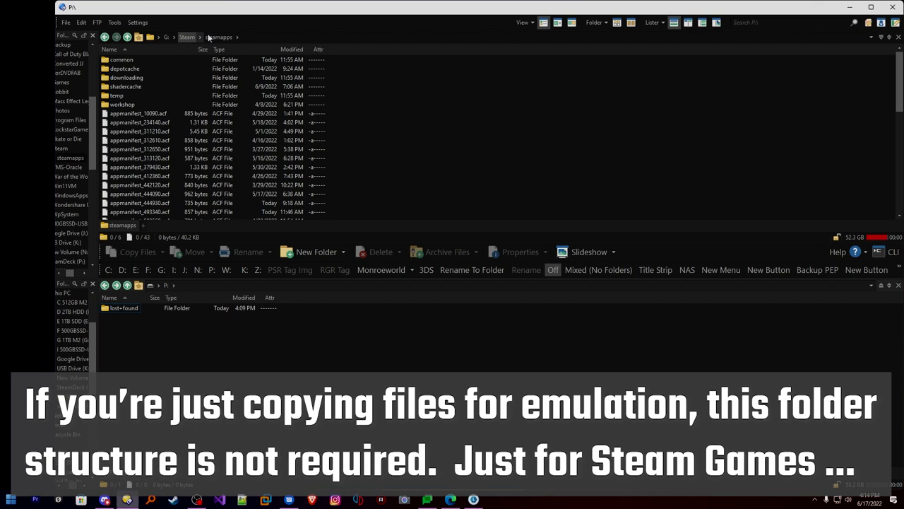
{"action": "double_click", "coordinate": [121, 60]}
{"action": "left_click", "coordinate": [306, 37]}
{"action": "left_click_drag", "start_coordinate": [306, 37], "coordinate": [182, 48]}
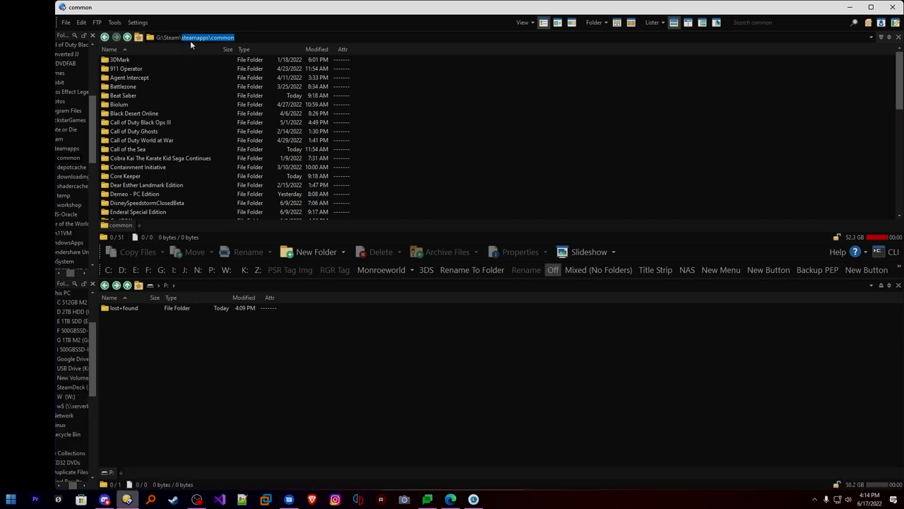
{"action": "left_click_drag", "start_coordinate": [227, 38], "coordinate": [181, 38]}
{"action": "key", "text": "ctrl+c"}
Step: Create the nested folders steamapps\common on drive P: using the copied path
{"action": "left_click", "coordinate": [219, 326]}
{"action": "left_click", "coordinate": [308, 253]}
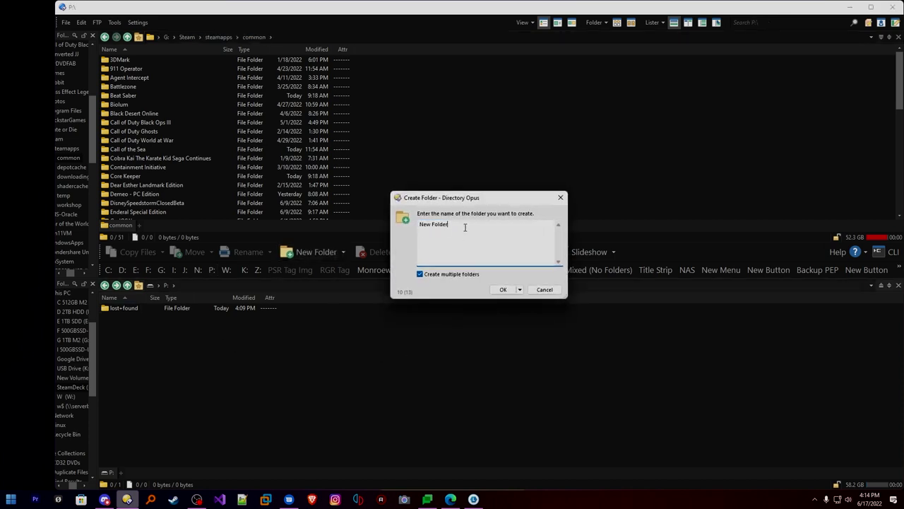
{"action": "key", "text": "ctrl+v"}
{"action": "left_click", "coordinate": [503, 289]}
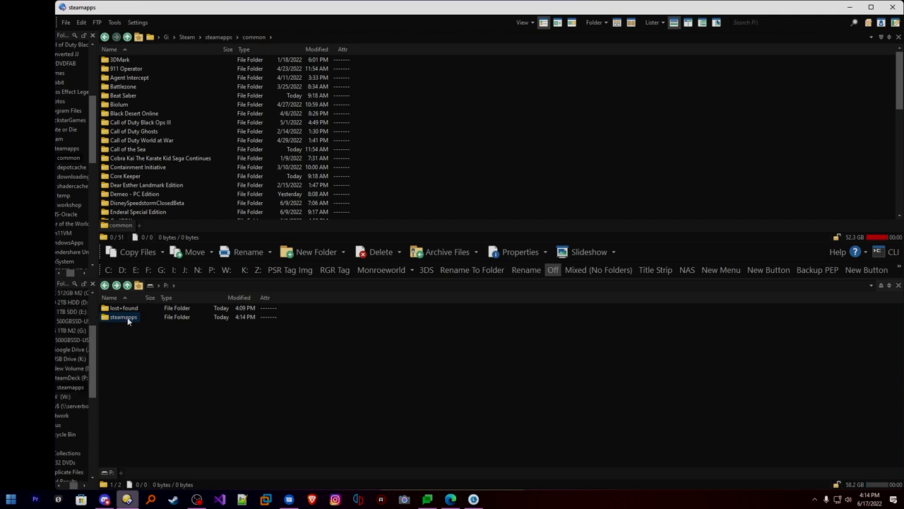